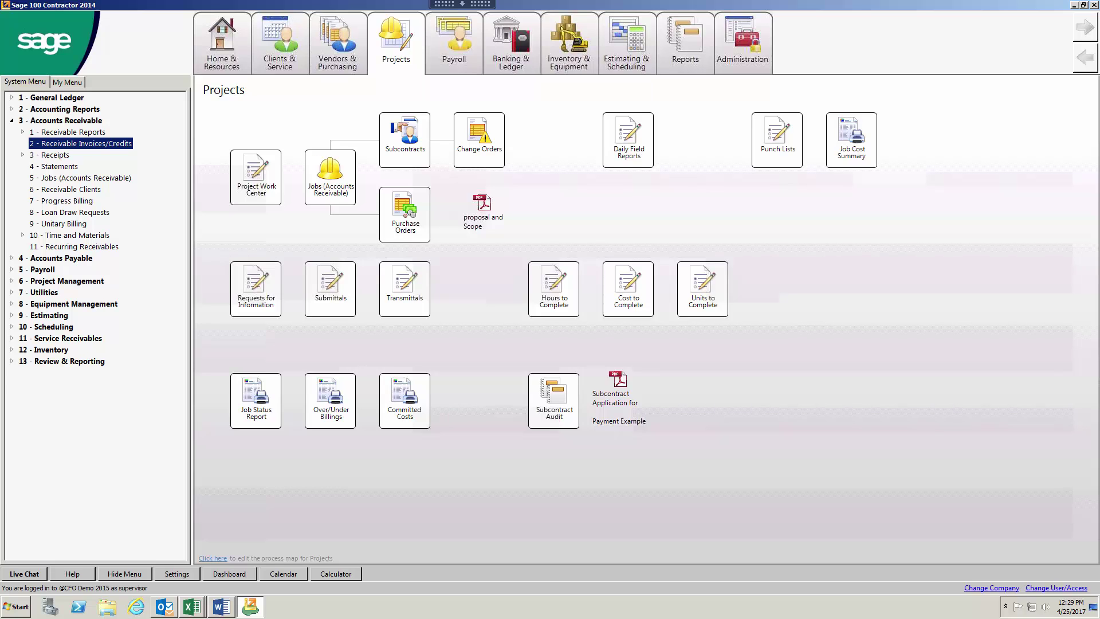
- Open the service Work Orders/Invoices/Credits window, bring up the last work order, and show its available status options
{"action": "left_click", "coordinate": [11, 339]}
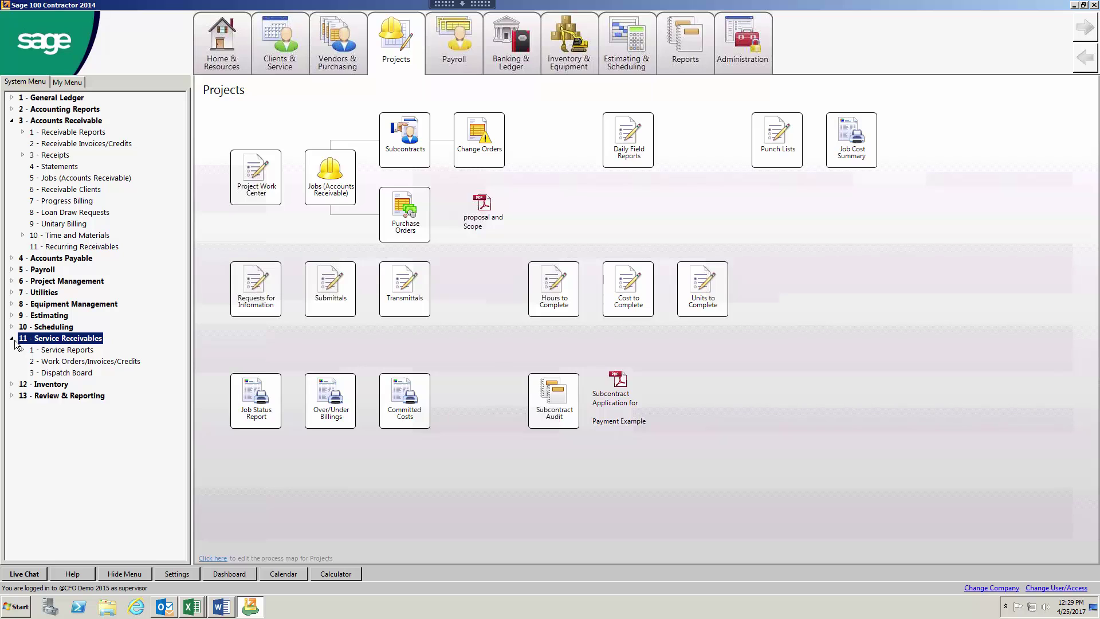
{"action": "double_click", "coordinate": [75, 362]}
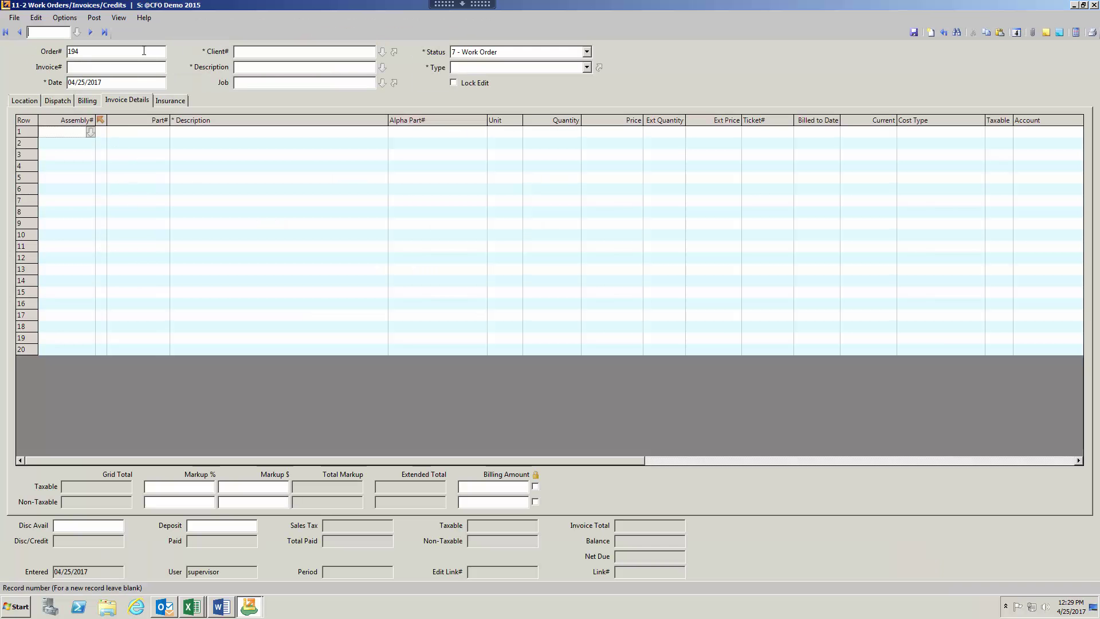
{"action": "left_click", "coordinate": [104, 33]}
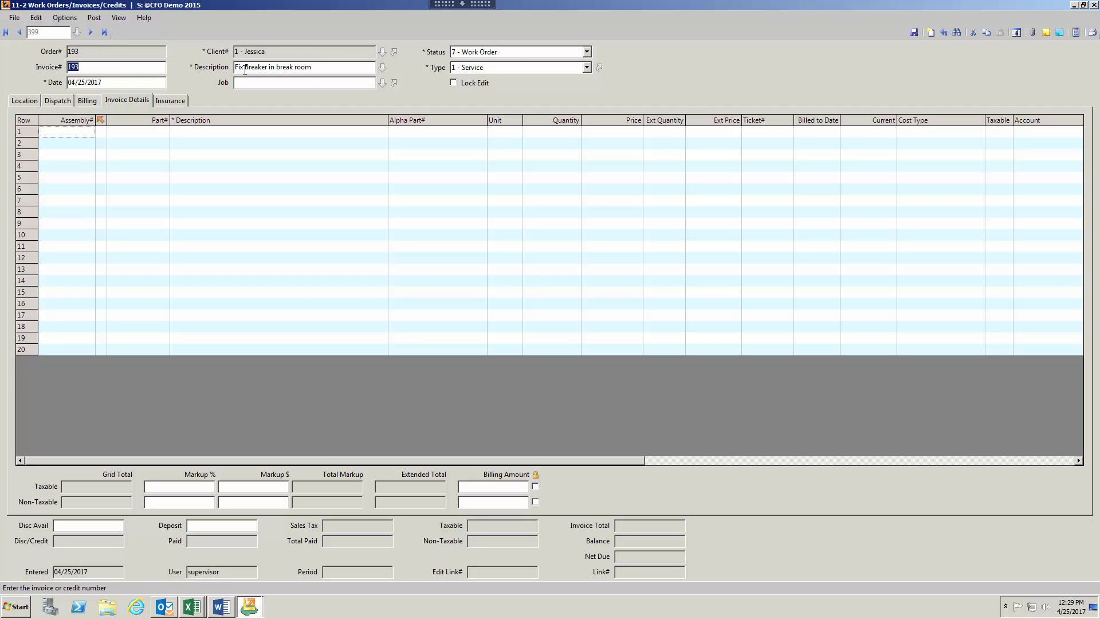
{"action": "left_click", "coordinate": [318, 68]}
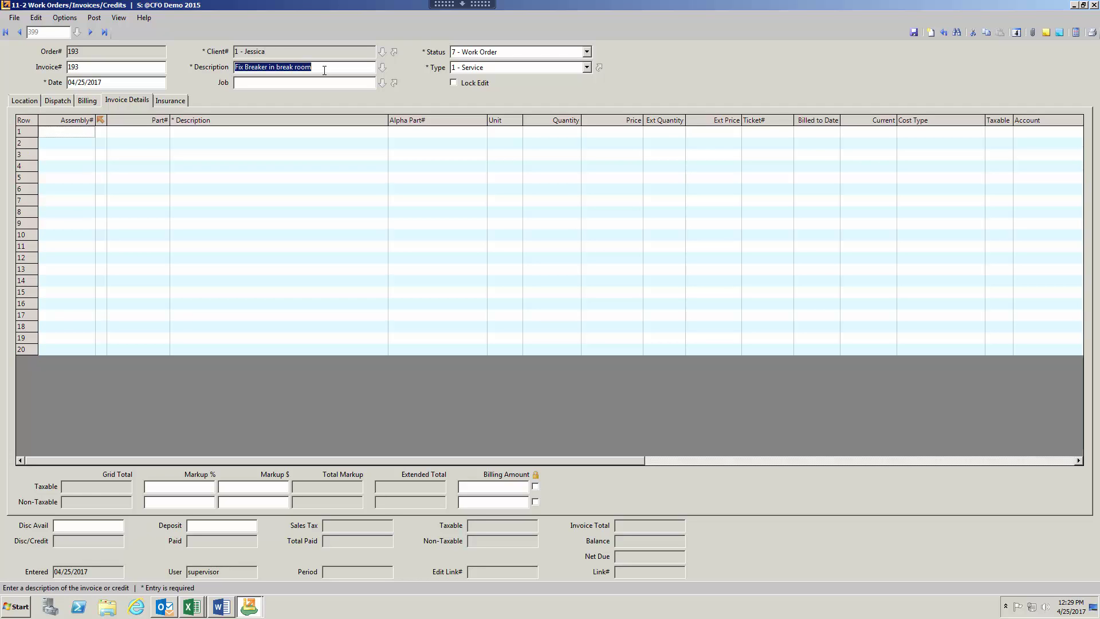
{"action": "left_click", "coordinate": [467, 54]}
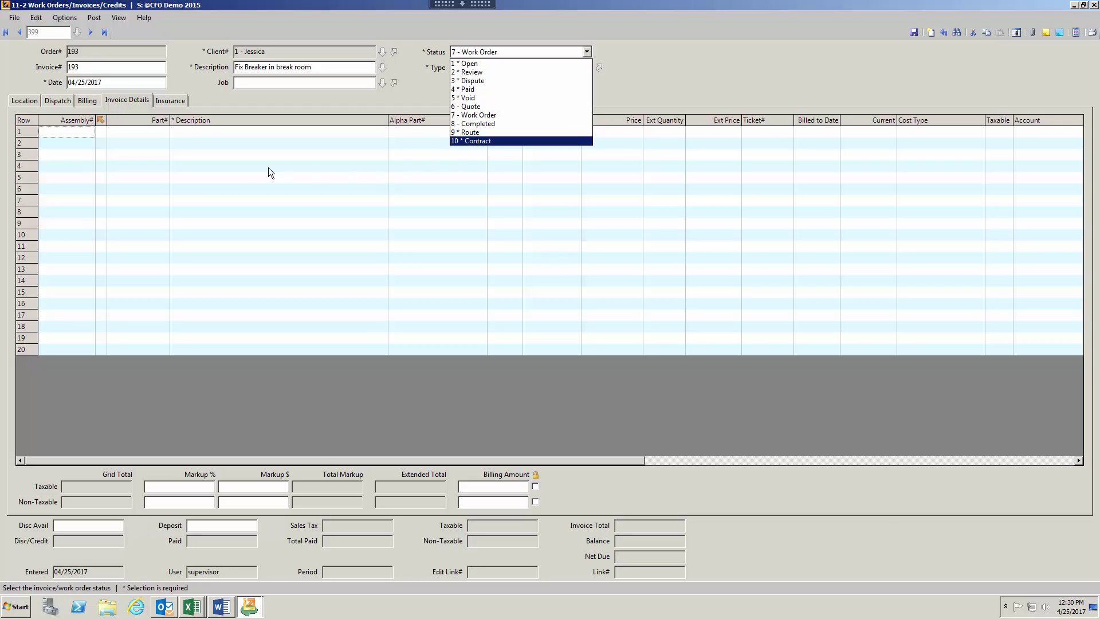
- Review the work order's location details, including the address fields
{"action": "left_click", "coordinate": [33, 103]}
{"action": "left_click", "coordinate": [34, 104]}
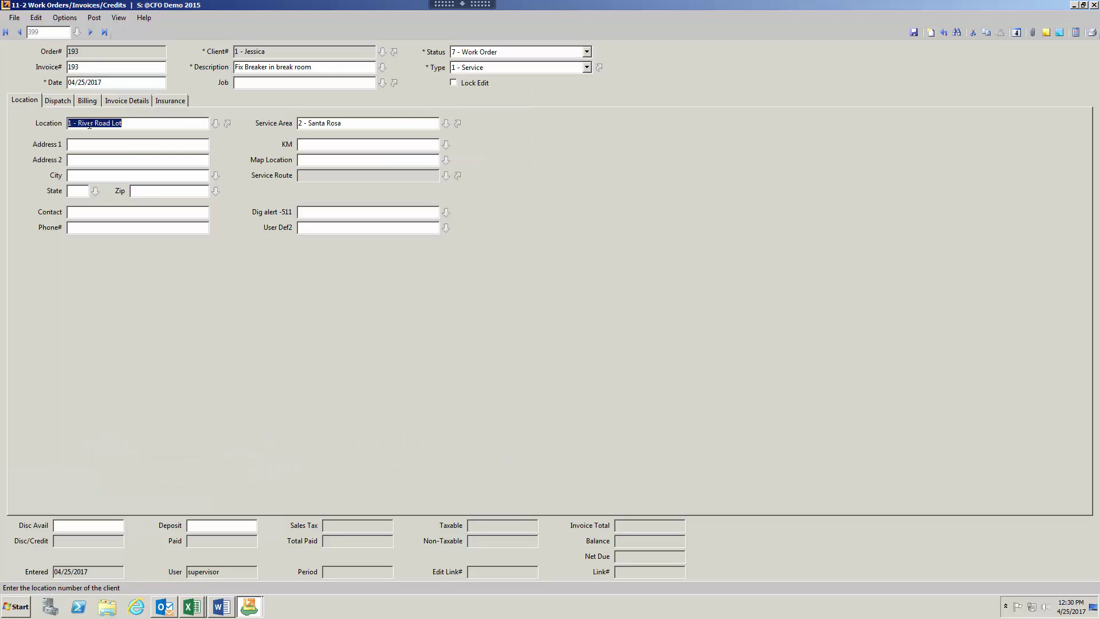
{"action": "left_click", "coordinate": [177, 144]}
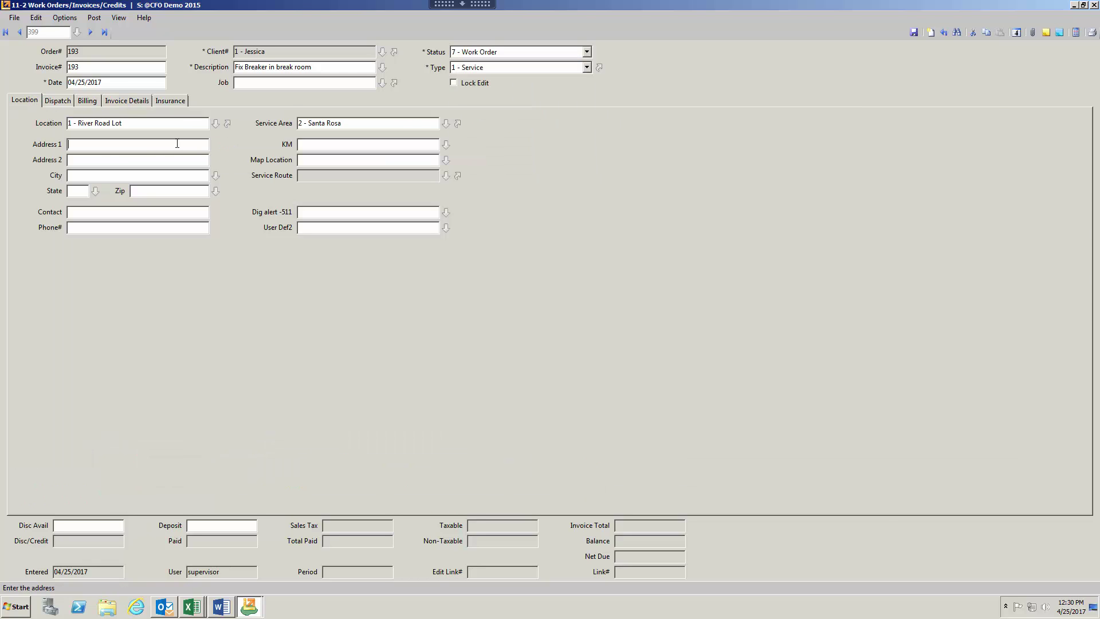
{"action": "key", "text": "Tab"}
{"action": "key", "text": "Tab"}
- Review the work order's dispatch line: assigned employee, scheduled date, start and finish times, and travel time
{"action": "left_click", "coordinate": [59, 101]}
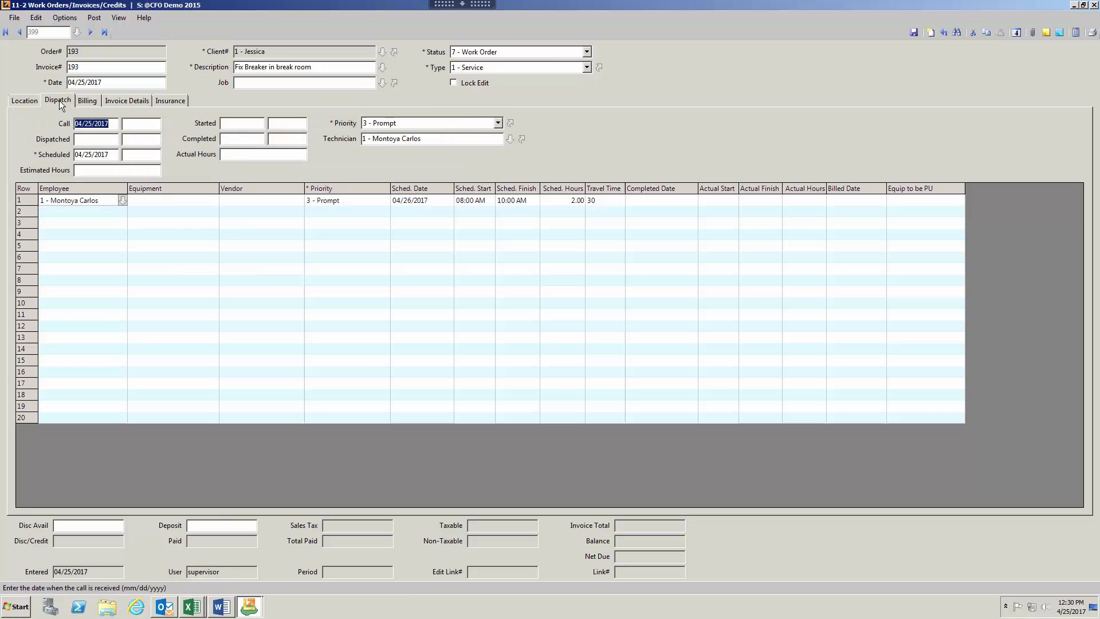
{"action": "left_click", "coordinate": [23, 201]}
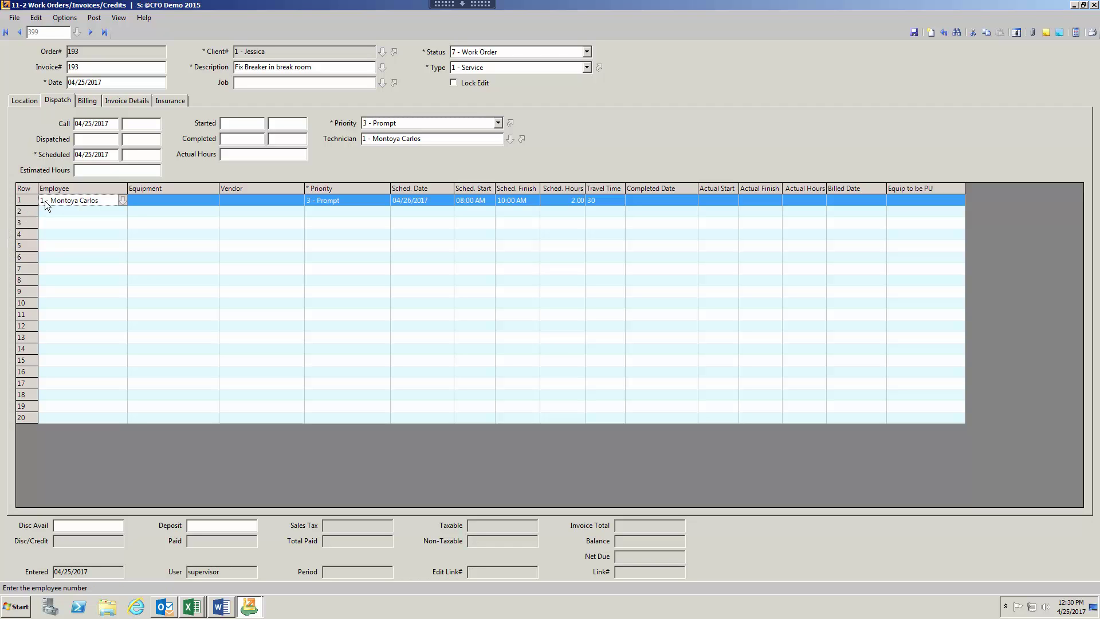
{"action": "left_click", "coordinate": [404, 202]}
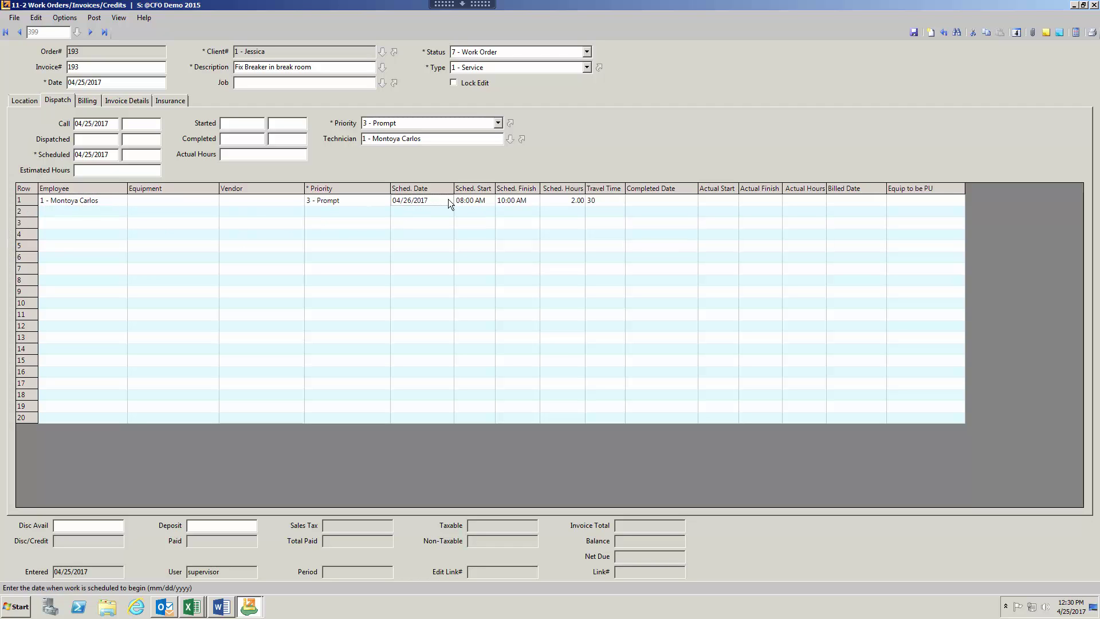
{"action": "left_click", "coordinate": [476, 200]}
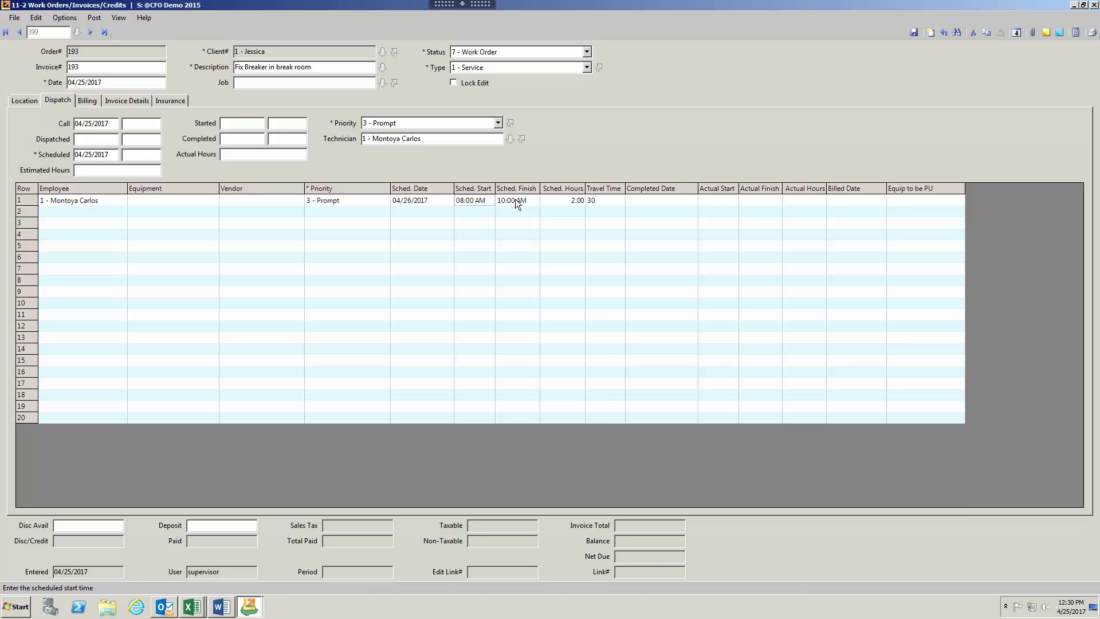
{"action": "left_click", "coordinate": [518, 204]}
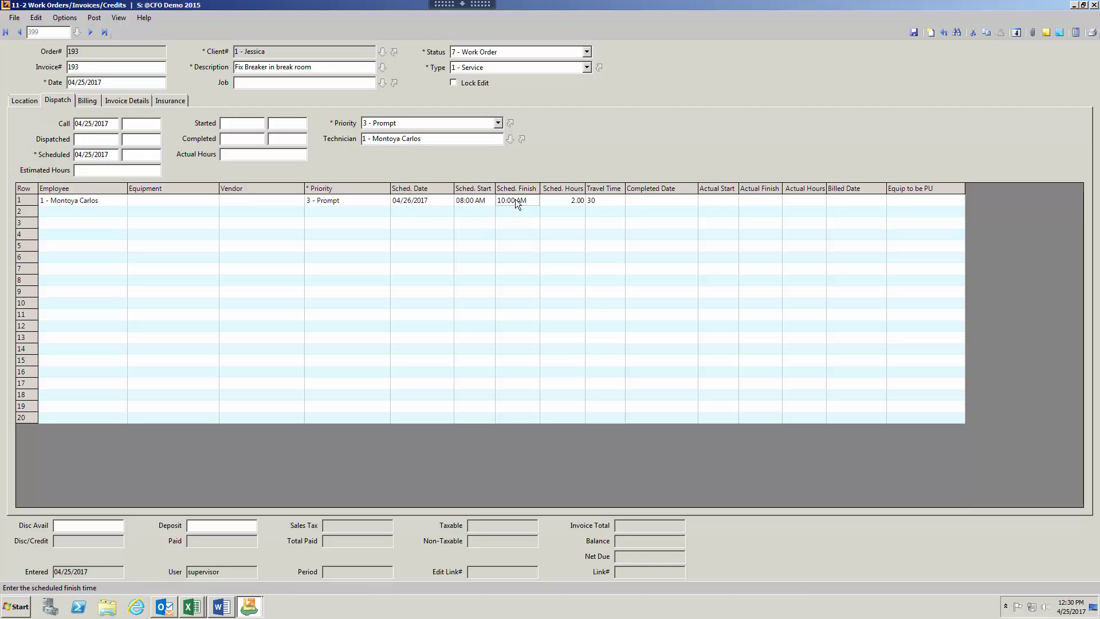
{"action": "left_click", "coordinate": [617, 200]}
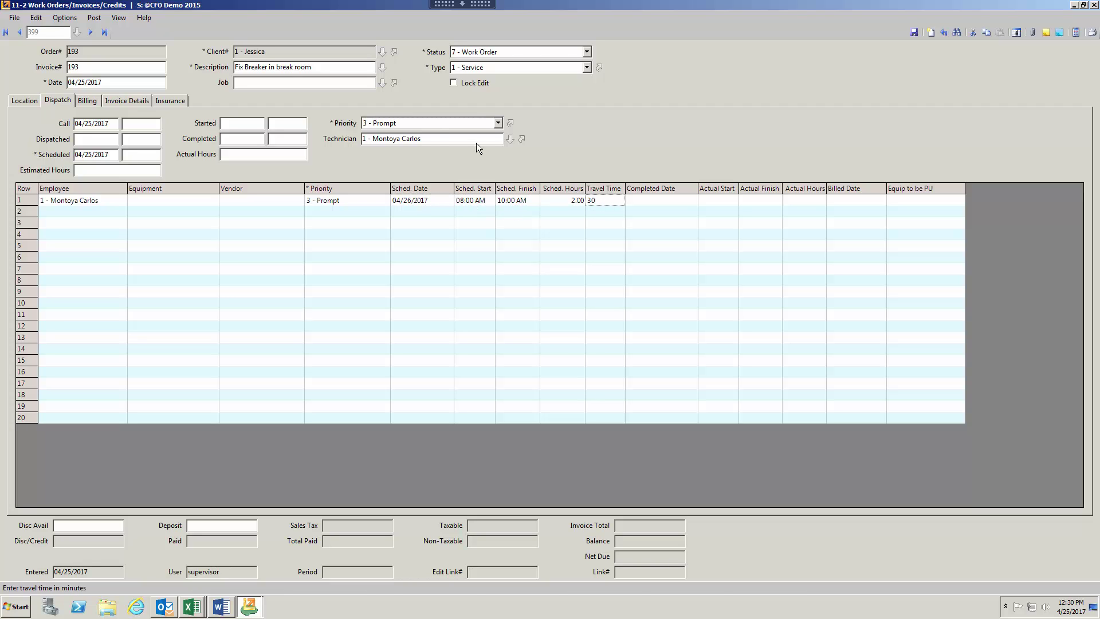
- Open the Dispatch Board from the work order and examine the scheduled Wednesday service call
{"action": "left_click", "coordinate": [72, 20]}
{"action": "left_click", "coordinate": [76, 34]}
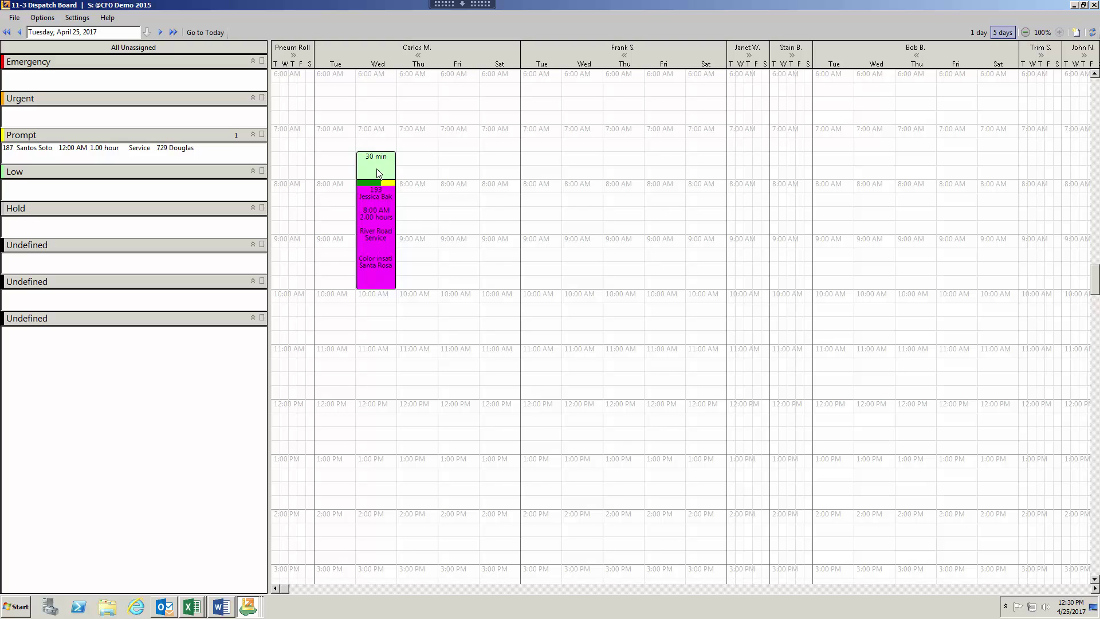
{"action": "scroll", "coordinate": [435, 447], "scroll_direction": "up", "scroll_amount": 2}
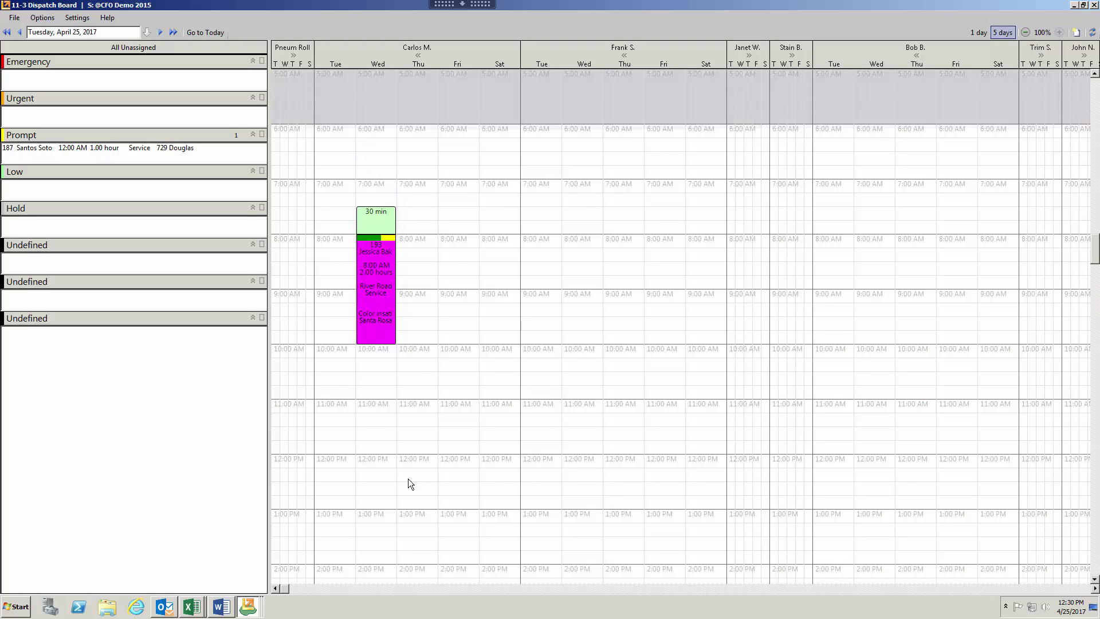
{"action": "scroll", "coordinate": [590, 256], "scroll_direction": "down", "scroll_amount": 2}
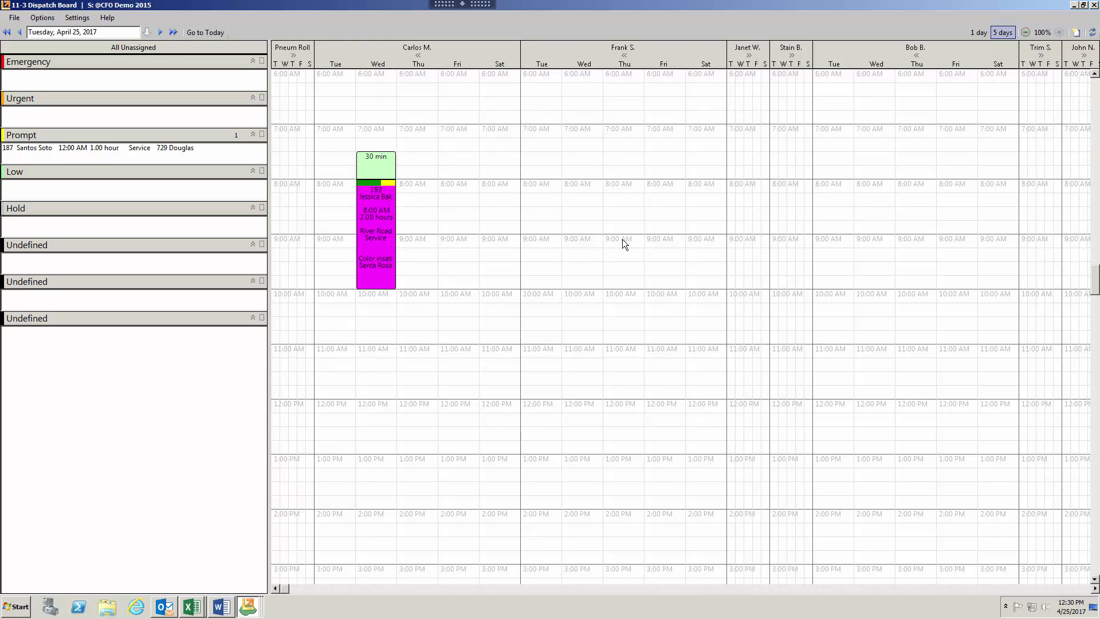
- Show the assignment options for an open Thursday morning time block in the second expanded technician's schedule
{"action": "right_click", "coordinate": [618, 345]}
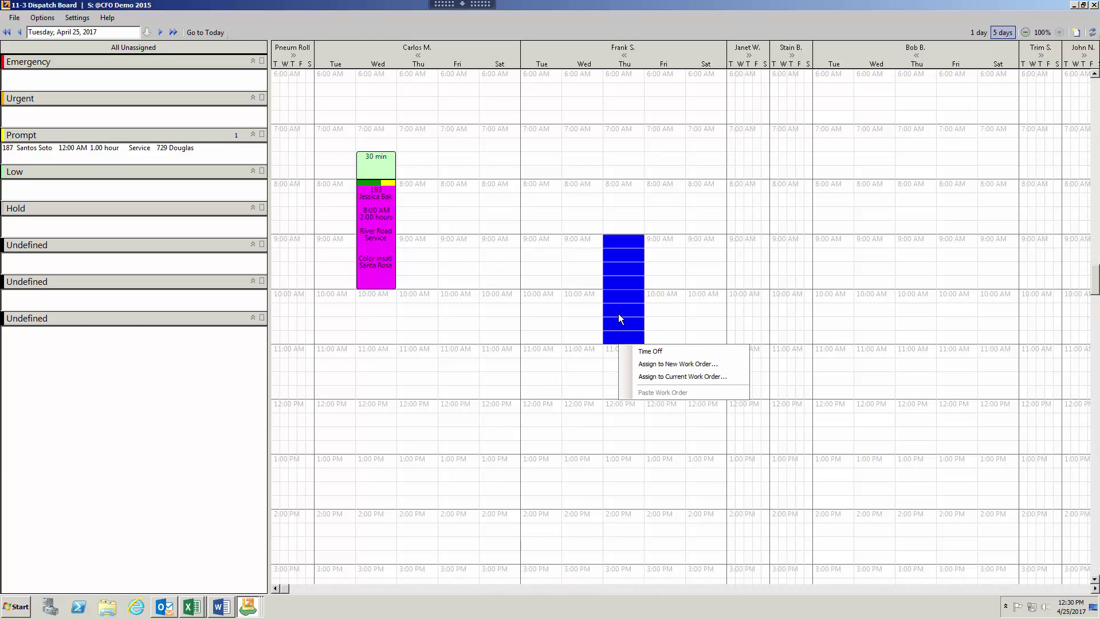
{"action": "right_click", "coordinate": [618, 314]}
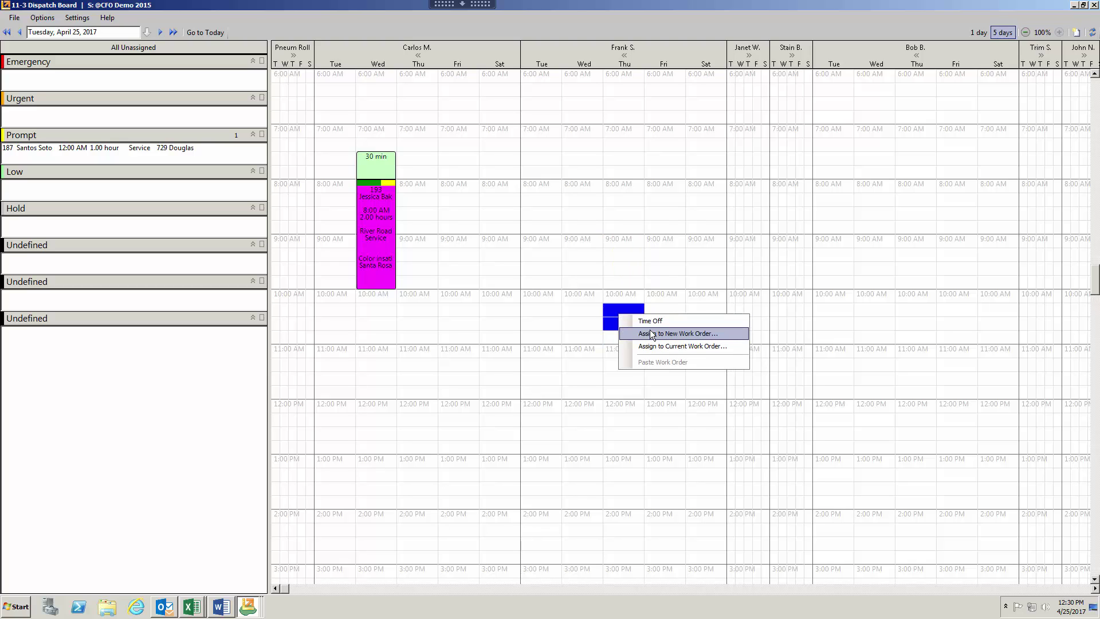
{"action": "left_click", "coordinate": [530, 374]}
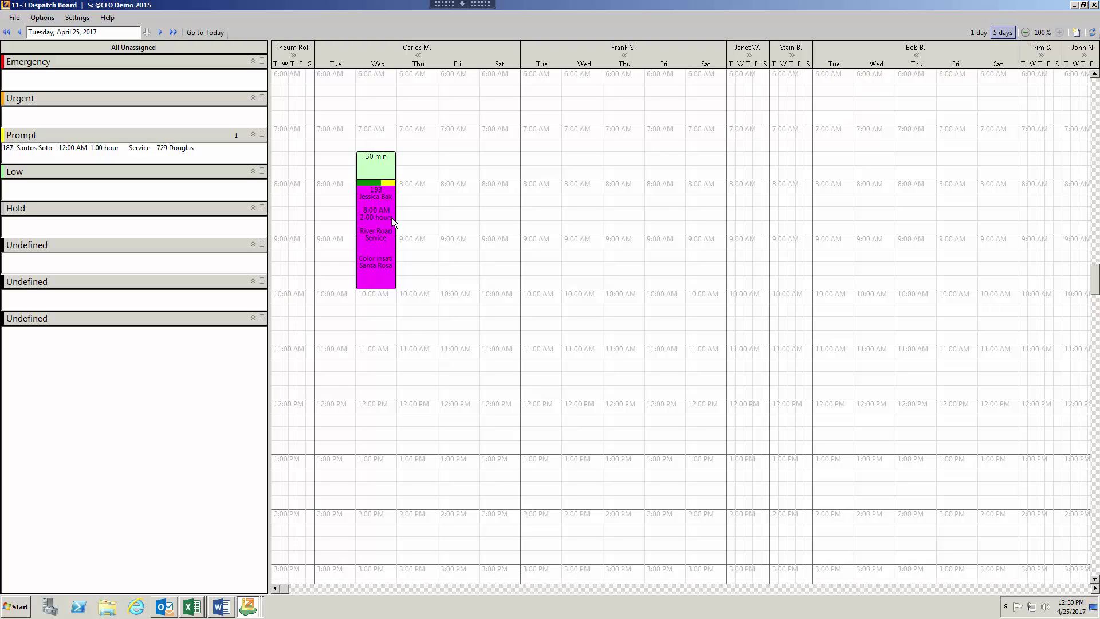
- Reassign the Wednesday 8:00 AM service call to the second expanded technician at the same time and return to the work order
{"action": "left_click_drag", "start_coordinate": [392, 218], "coordinate": [602, 220]}
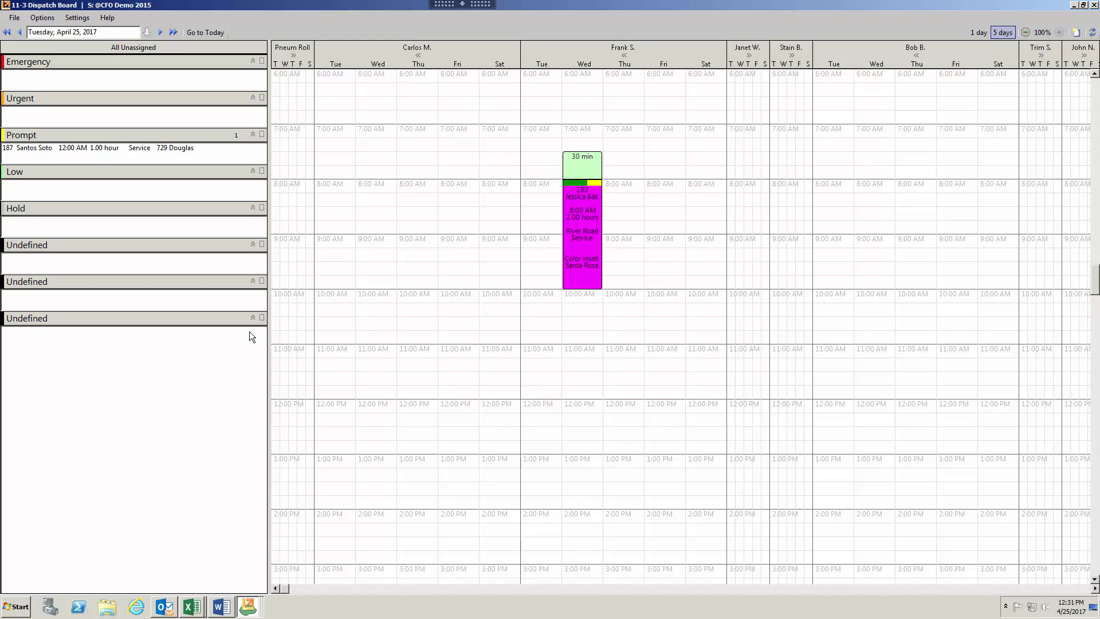
{"action": "scroll", "coordinate": [243, 333], "scroll_direction": "up", "scroll_amount": 1}
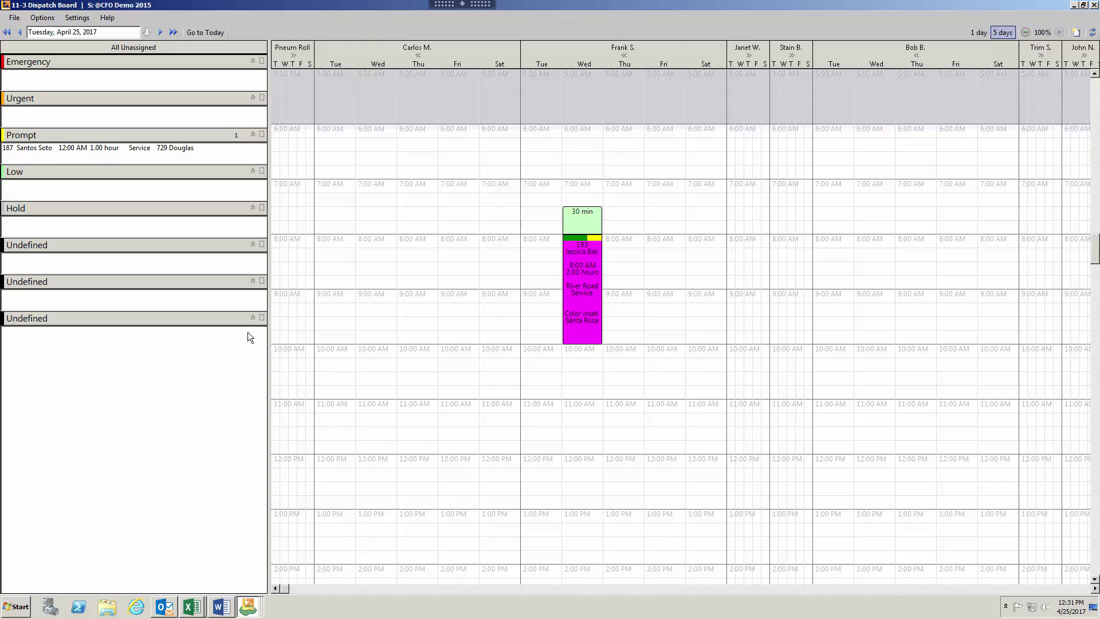
{"action": "scroll", "coordinate": [386, 284], "scroll_direction": "down", "scroll_amount": 1}
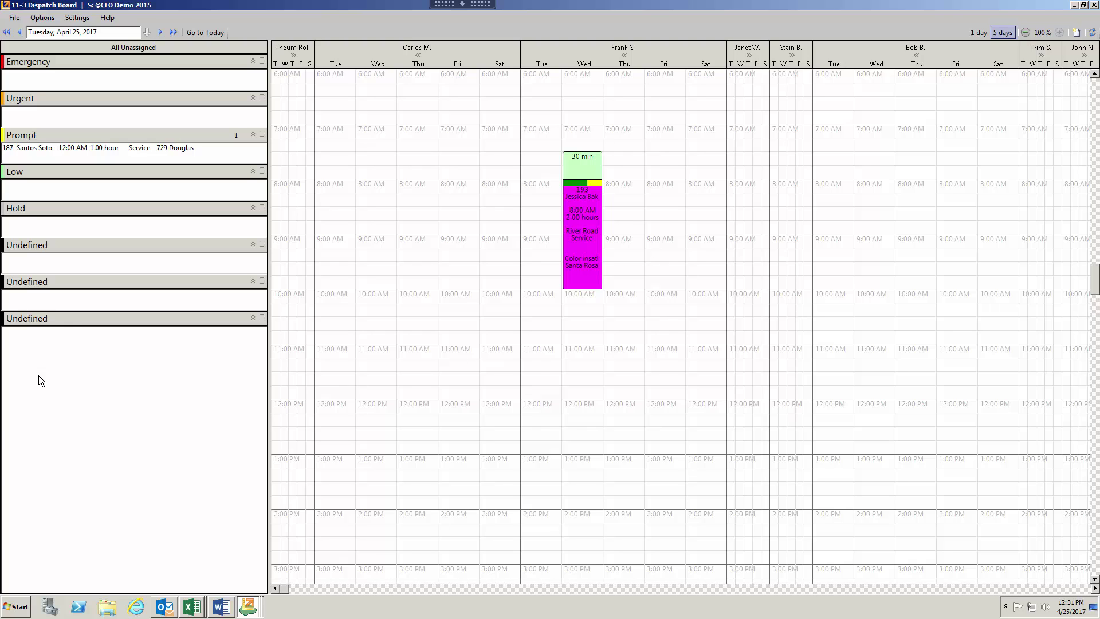
{"action": "scroll", "coordinate": [46, 504], "scroll_direction": "up", "scroll_amount": 1}
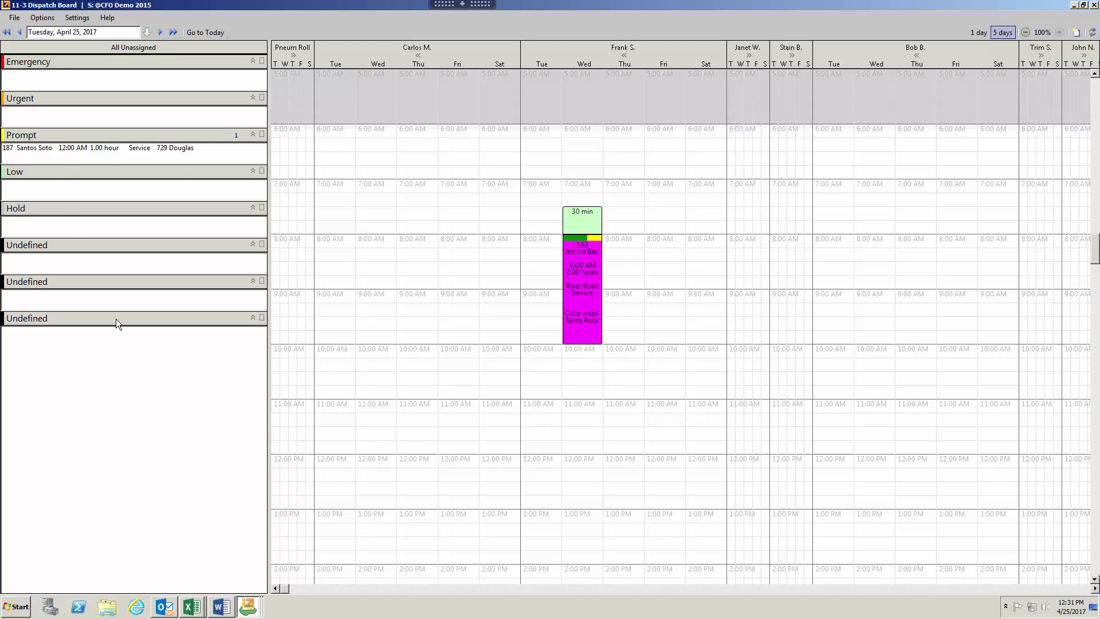
{"action": "left_click", "coordinate": [1092, 5]}
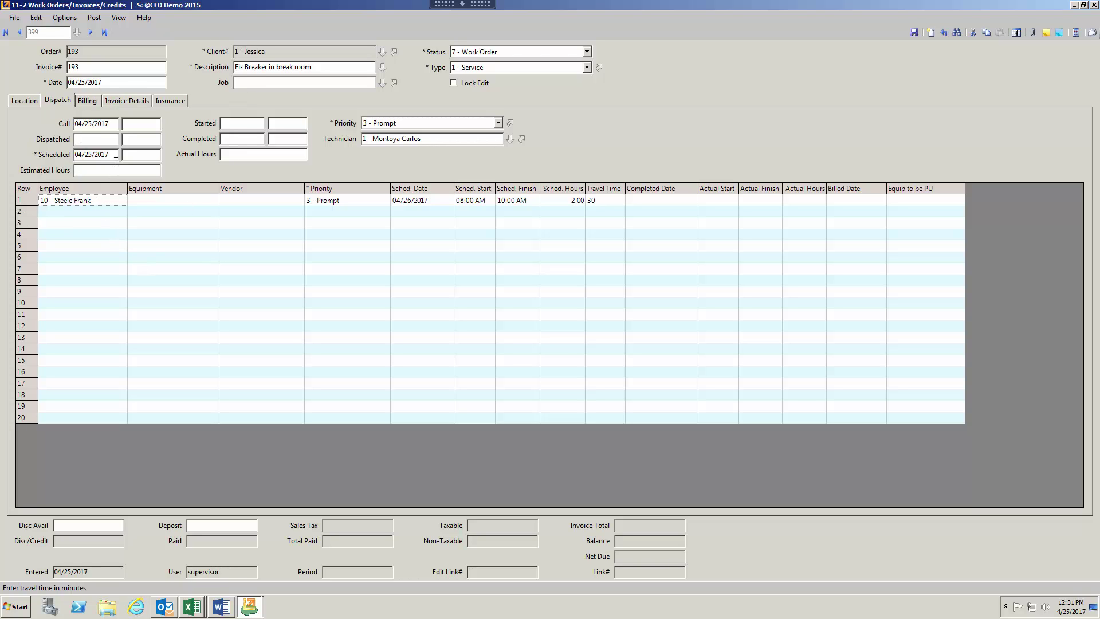
- Insert the electrical parts 1 JM STD BRANCH, RG-6 CO TV CABLE, TV MODULAR JACK and Control Panel (Type 1) into the invoice details
{"action": "left_click", "coordinate": [122, 99]}
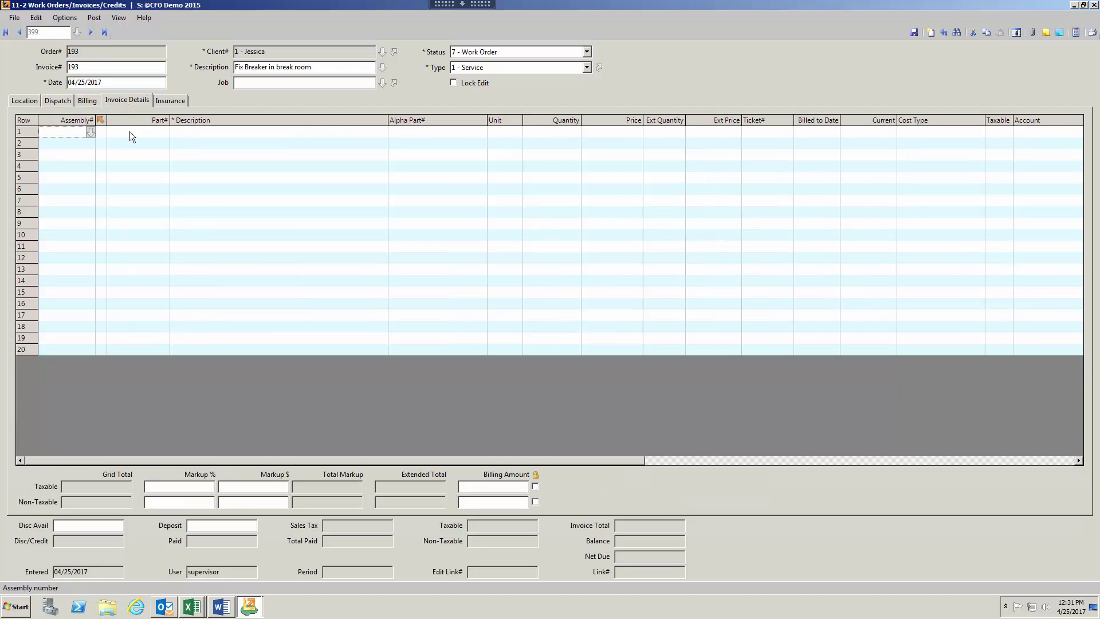
{"action": "left_click", "coordinate": [164, 131]}
{"action": "left_click", "coordinate": [164, 131]}
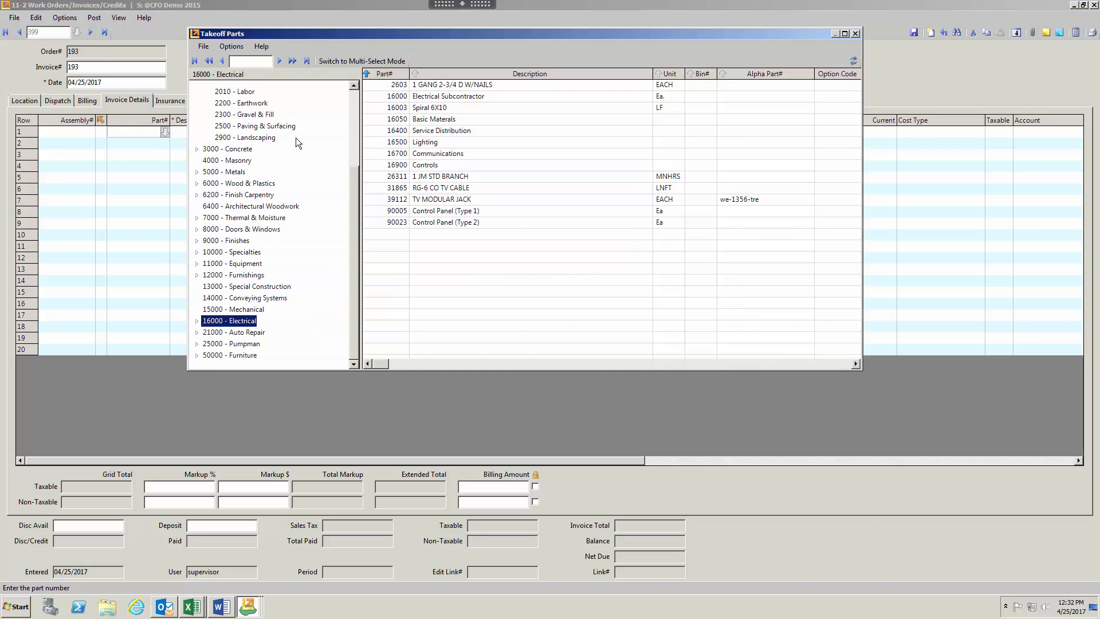
{"action": "left_click", "coordinate": [356, 61]}
{"action": "left_click", "coordinate": [429, 179]}
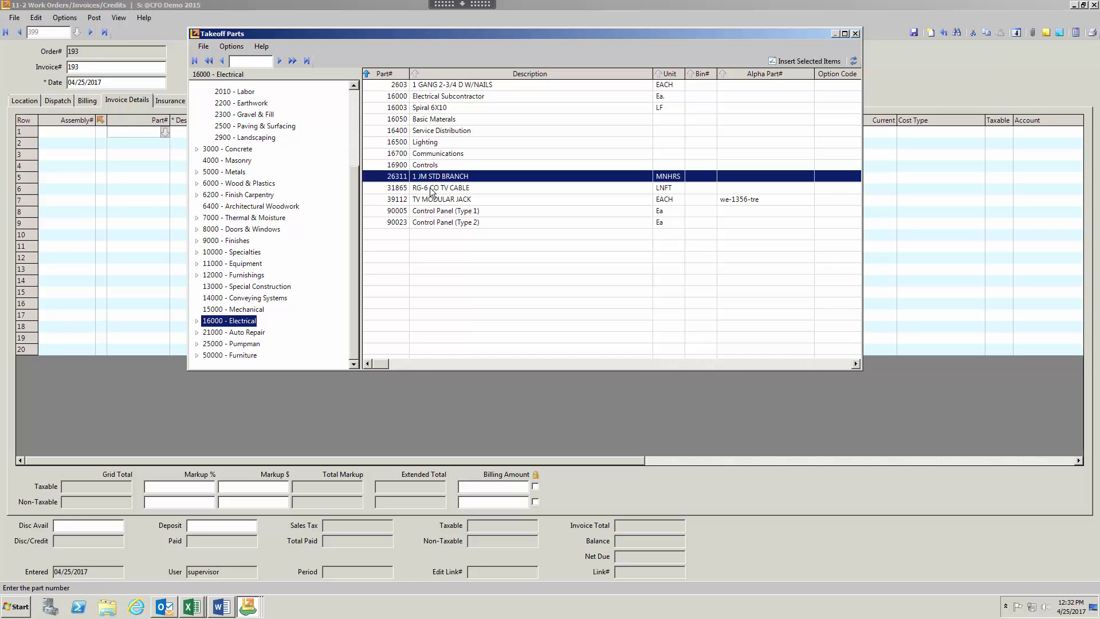
{"action": "left_click", "coordinate": [435, 198]}
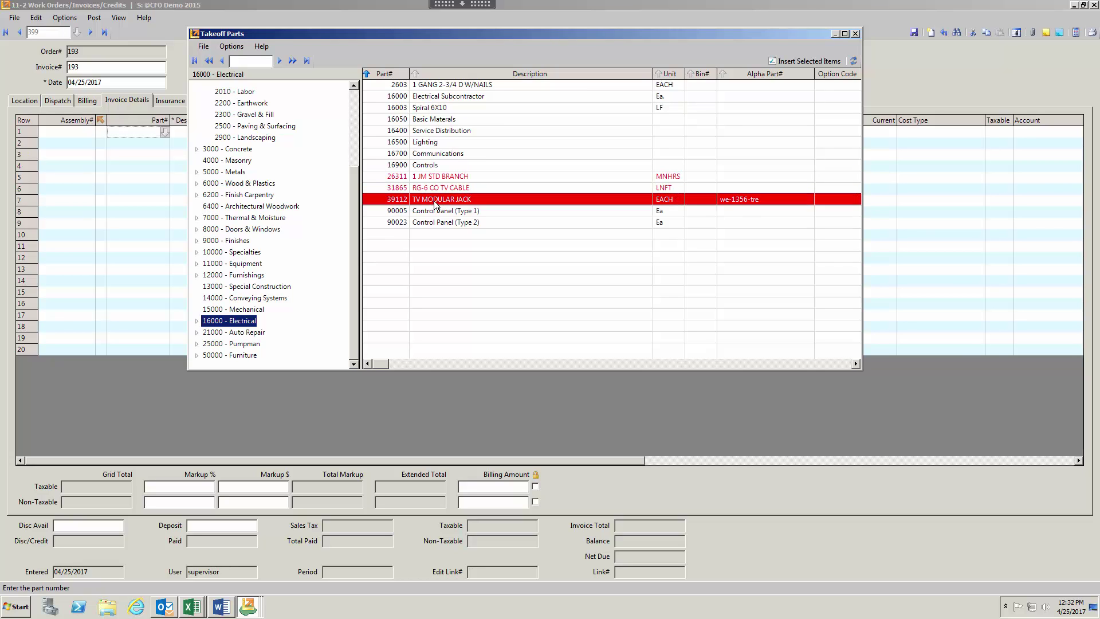
{"action": "left_click", "coordinate": [437, 211]}
{"action": "left_click", "coordinate": [794, 58]}
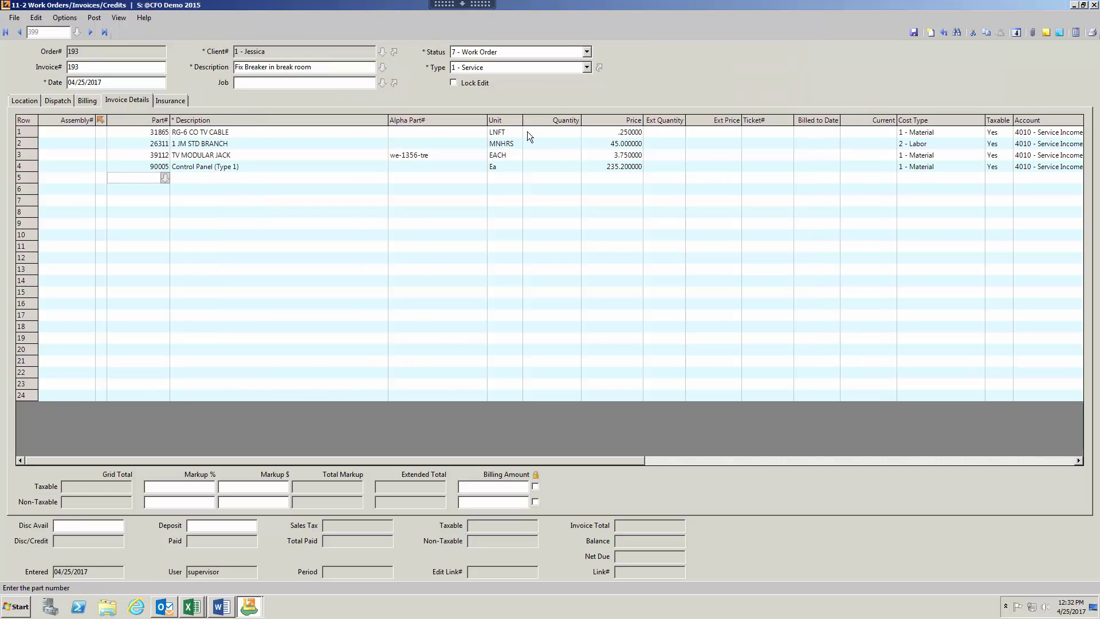
- Set the quantities to 2 for the cable, 2 for the branch labor, 3 for the modular jack and 4 for the control panel
{"action": "left_click", "coordinate": [527, 132]}
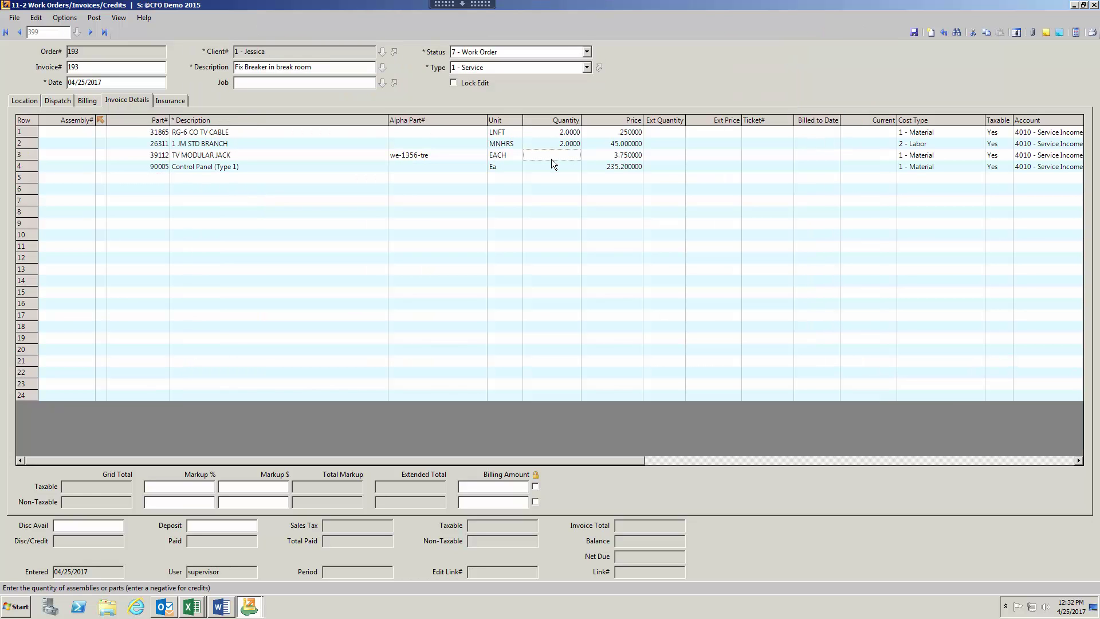
{"action": "type", "text": "3"}
{"action": "key", "text": "Return"}
{"action": "left_click", "coordinate": [548, 135]}
- Set the 1 JM STD BRANCH labor price to 85 and recalculate the work order's invoice total
{"action": "left_click_drag", "start_coordinate": [622, 133], "coordinate": [620, 166]}
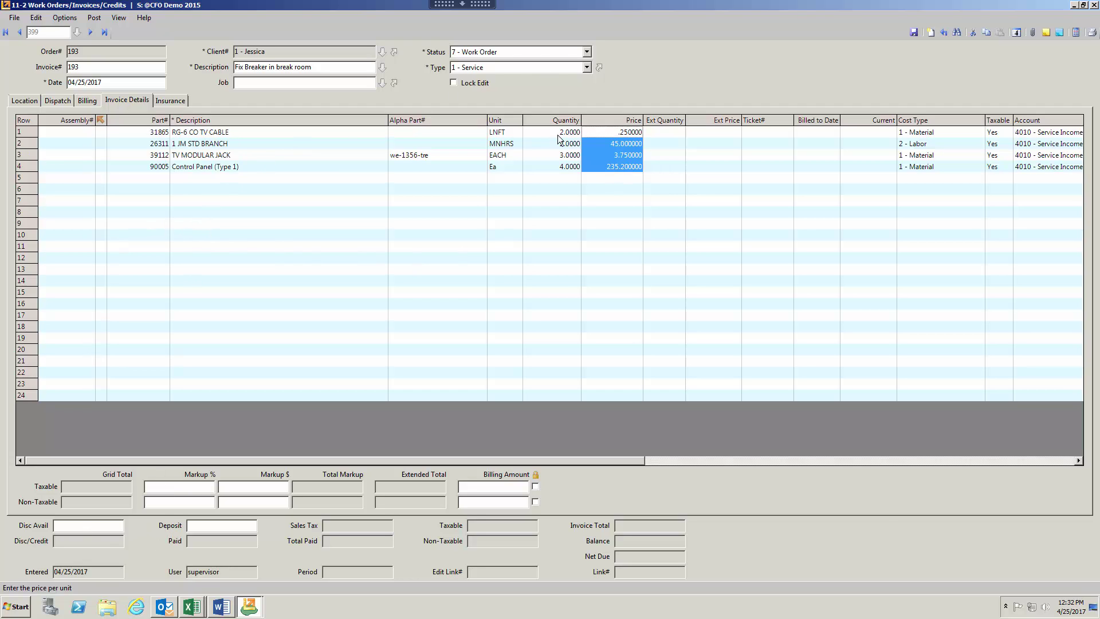
{"action": "left_click", "coordinate": [628, 144]}
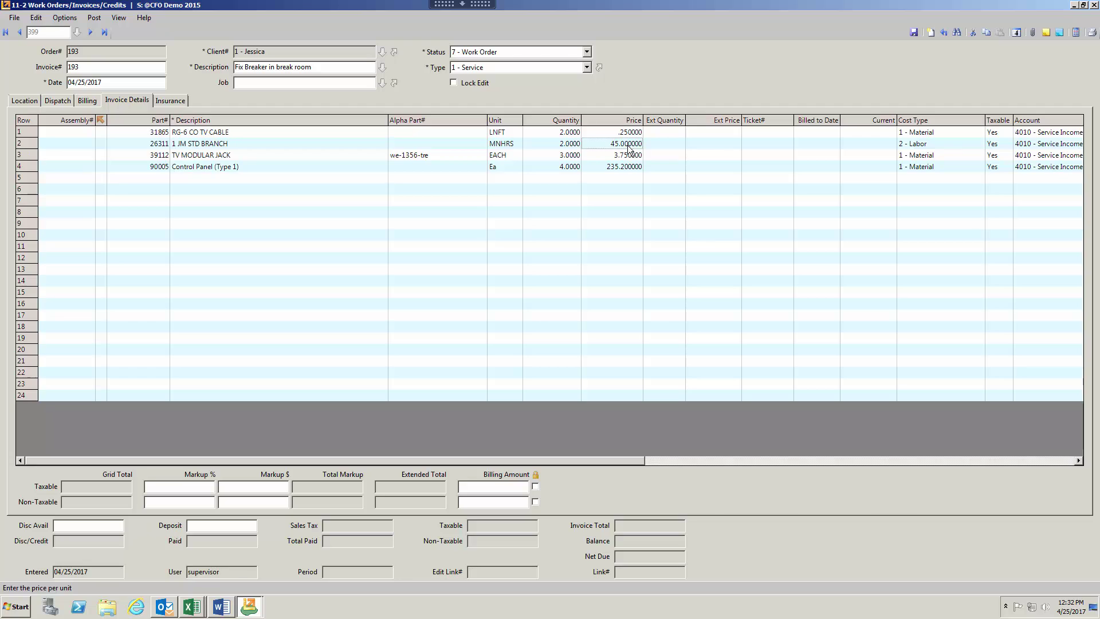
{"action": "type", "text": "85"}
{"action": "key", "text": "Tab"}
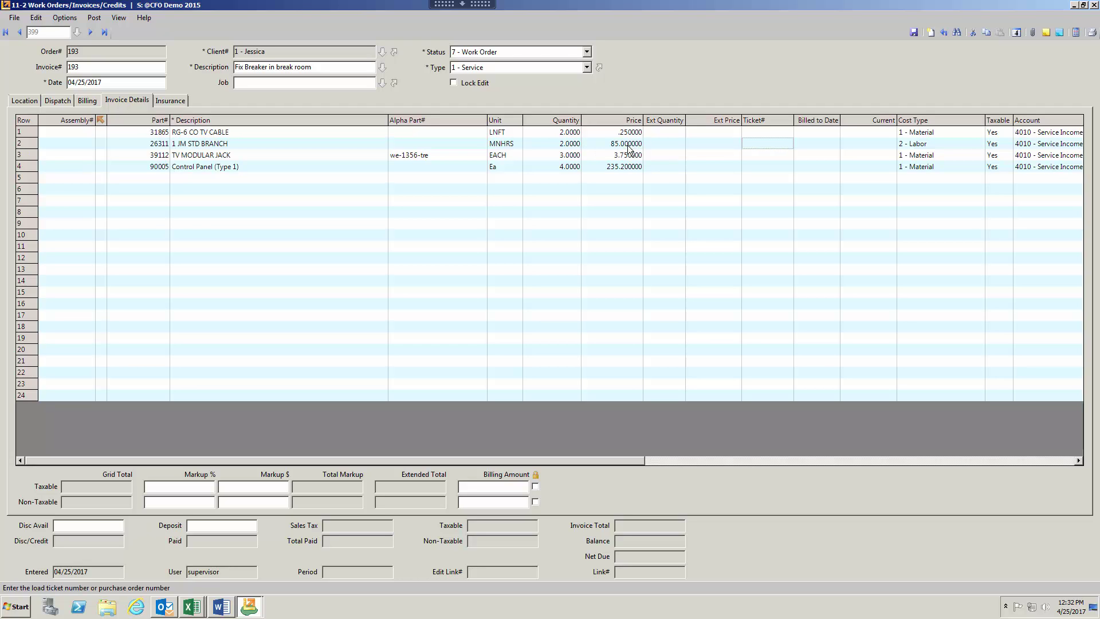
{"action": "left_click", "coordinate": [1076, 32]}
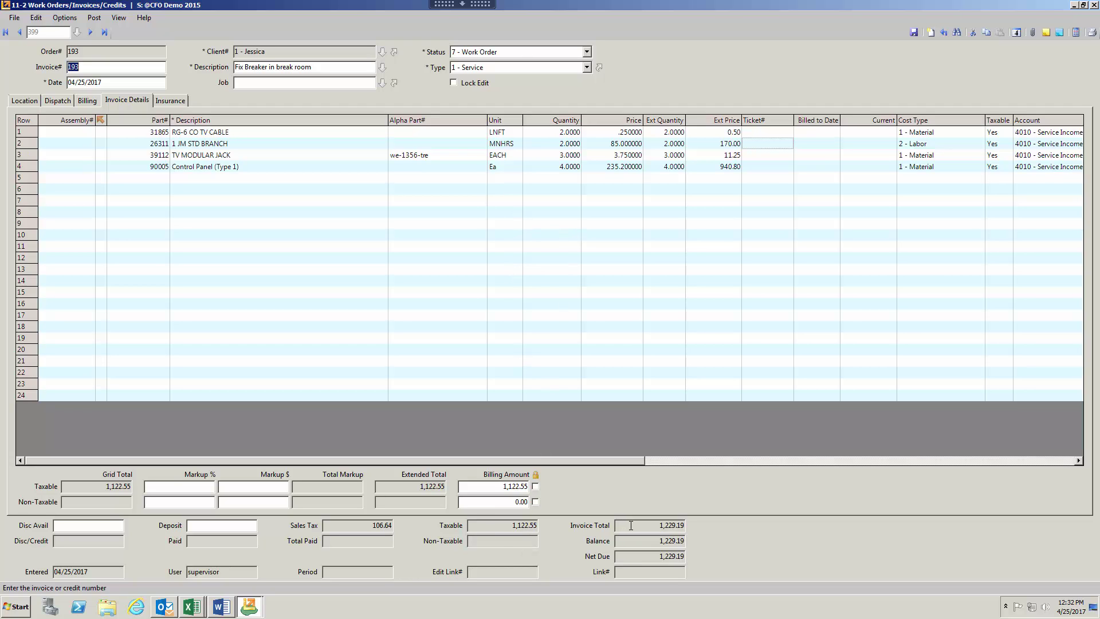
{"action": "left_click_drag", "start_coordinate": [629, 526], "coordinate": [729, 520]}
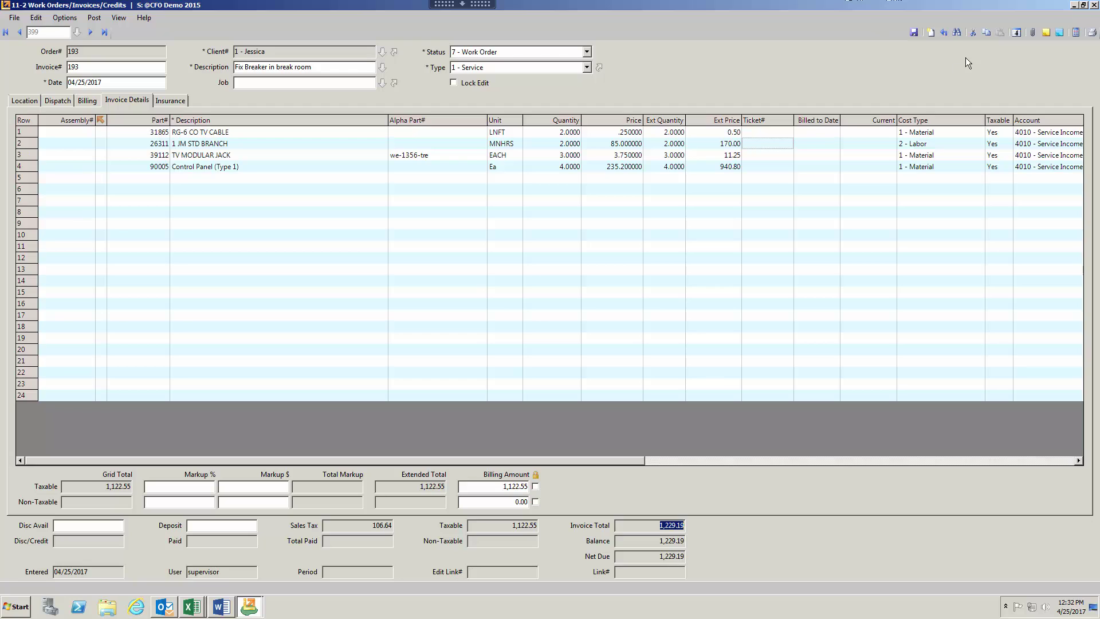
- Save the changes to the Fix Breaker in break room work order
{"action": "left_click", "coordinate": [945, 32]}
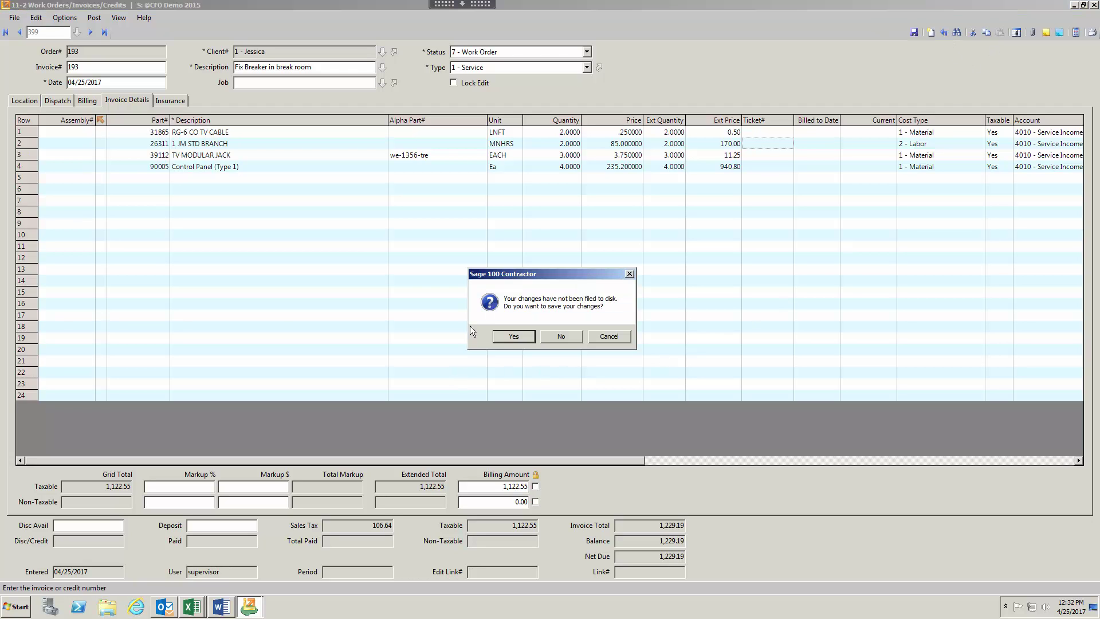
{"action": "left_click", "coordinate": [502, 337]}
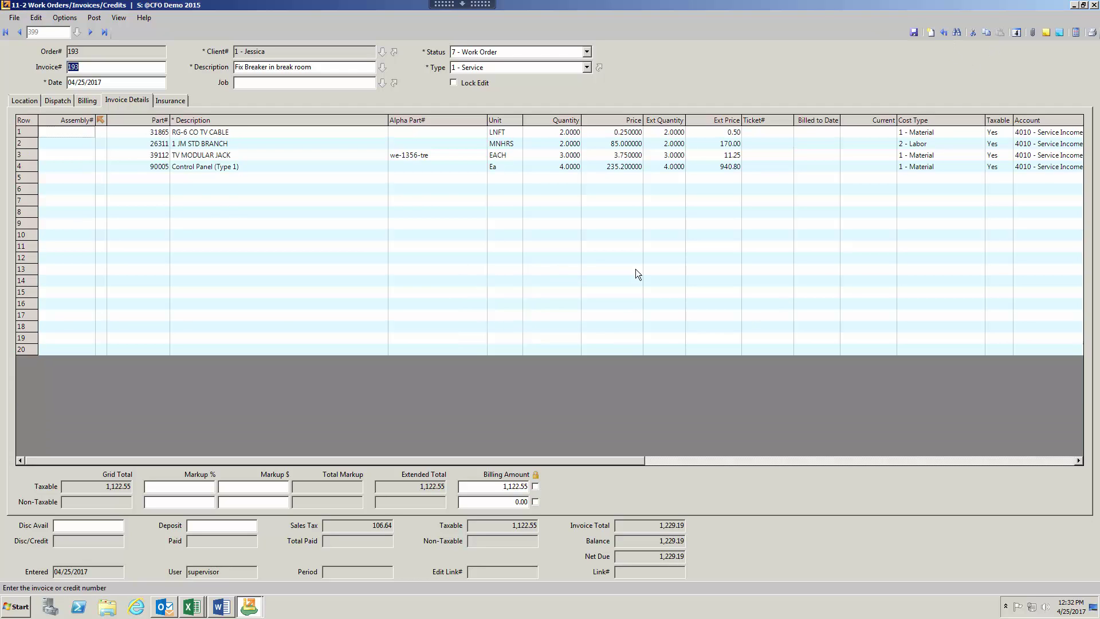
- Preview the 31 - Service Invoice~Land report for record 399 and return to the work order
{"action": "left_click", "coordinate": [1091, 33]}
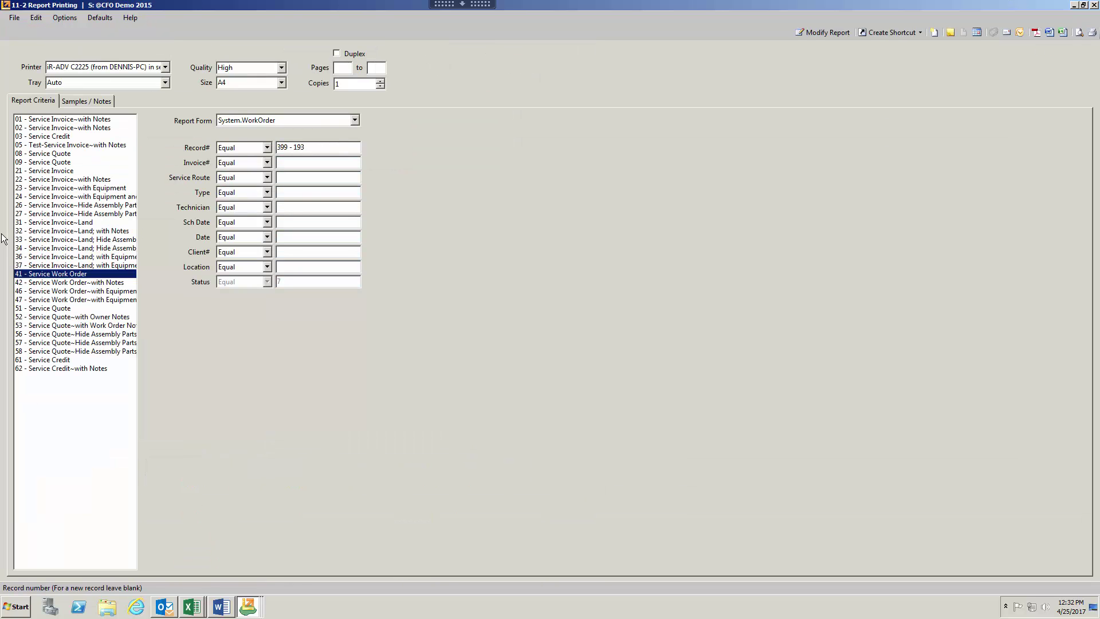
{"action": "left_click", "coordinate": [55, 221]}
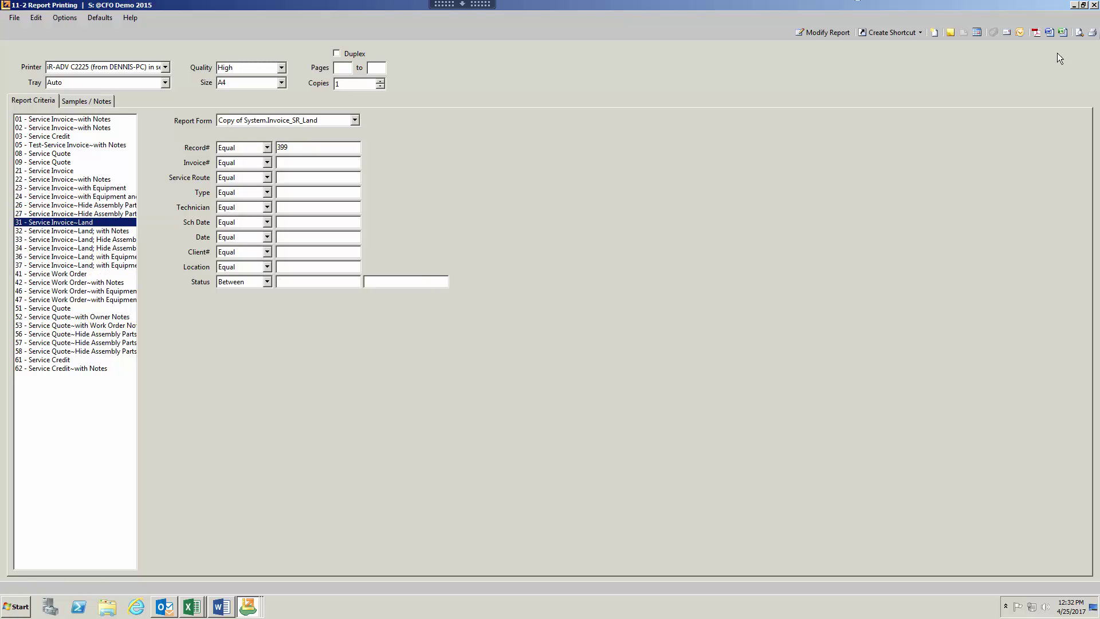
{"action": "left_click", "coordinate": [1081, 34]}
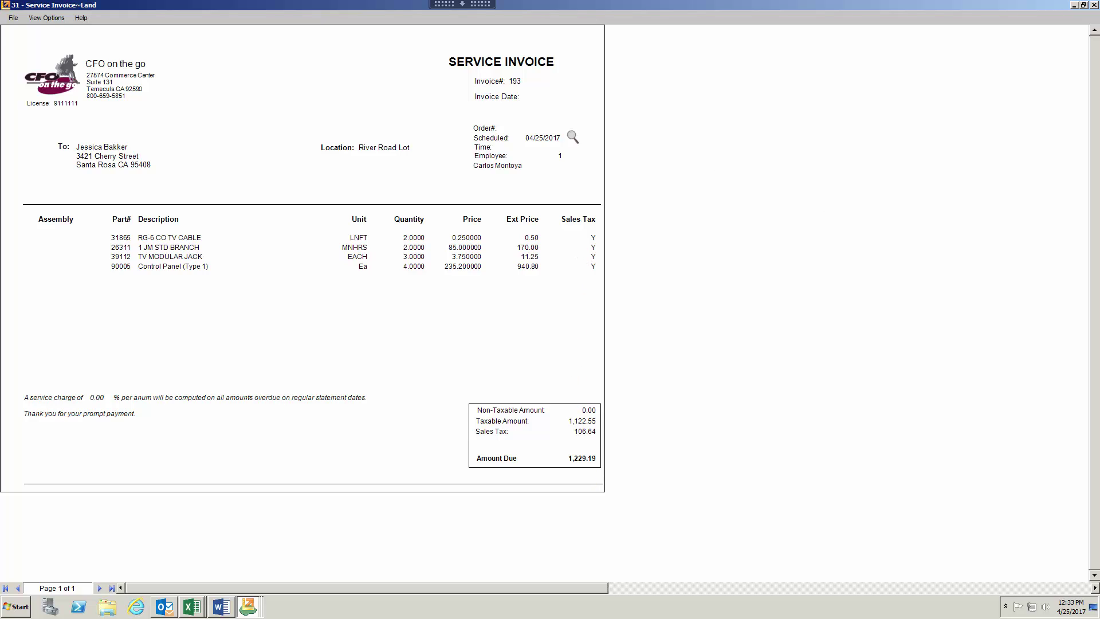
{"action": "left_click", "coordinate": [1092, 5]}
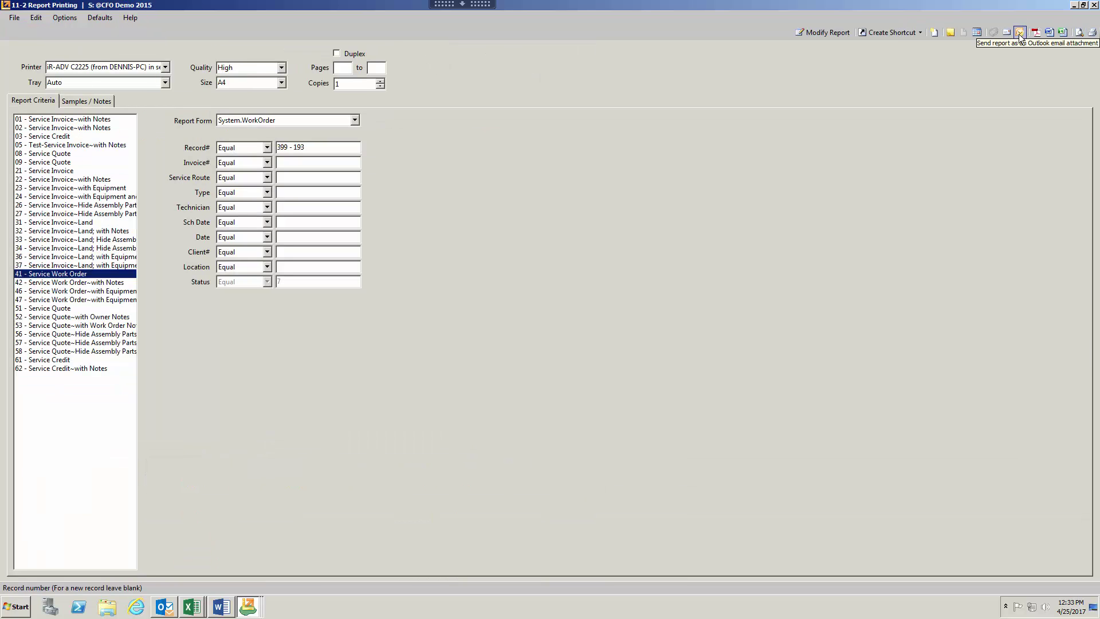
{"action": "left_click", "coordinate": [1020, 34]}
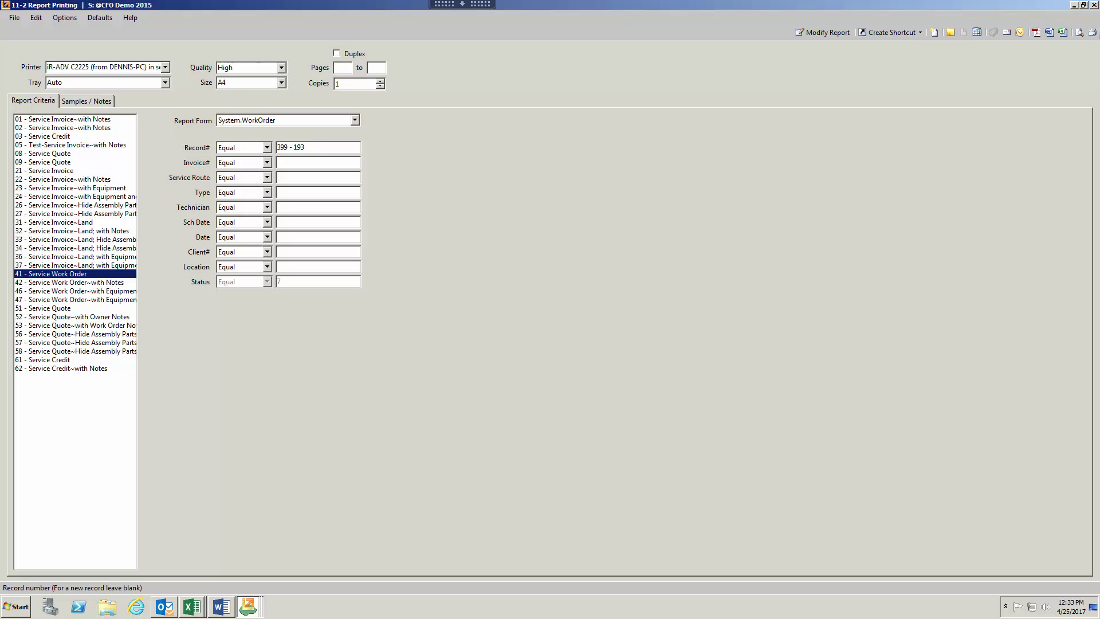
{"action": "left_click", "coordinate": [1094, 5]}
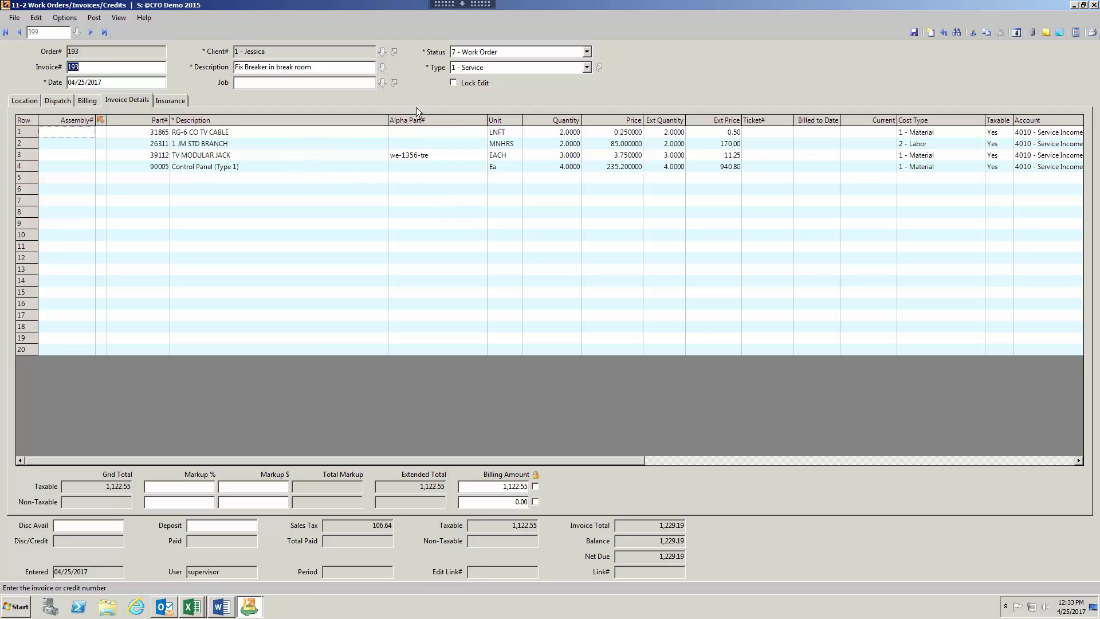
- Examine the available Status and Type options of the work order, keeping 7 - Work Order and 1 - Service
{"action": "left_click", "coordinate": [470, 52]}
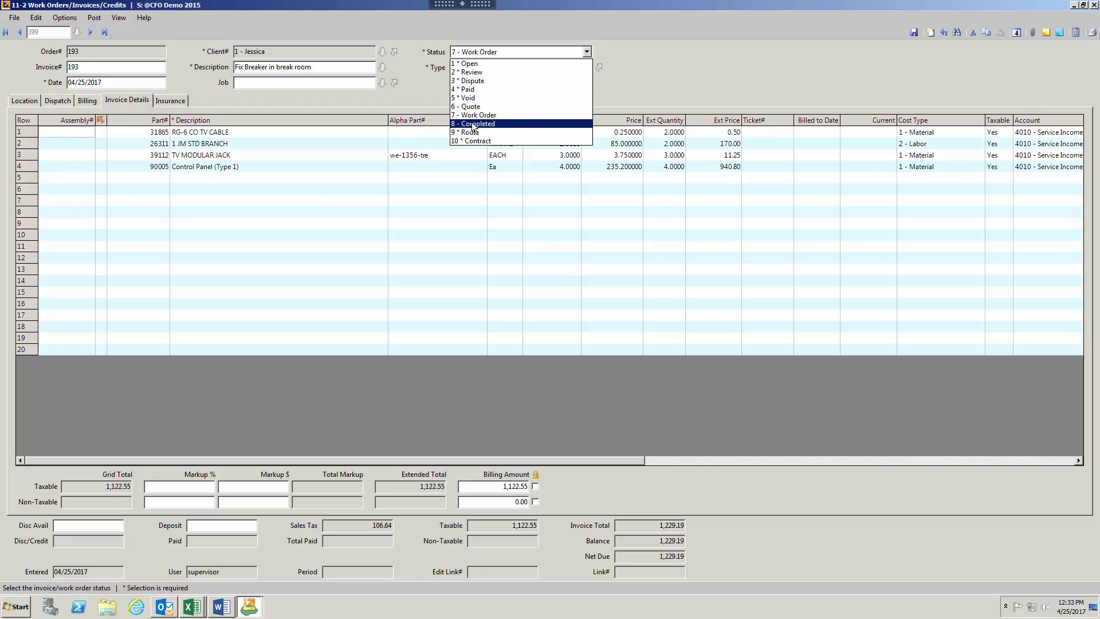
{"action": "left_click", "coordinate": [656, 73]}
{"action": "left_click", "coordinate": [498, 67]}
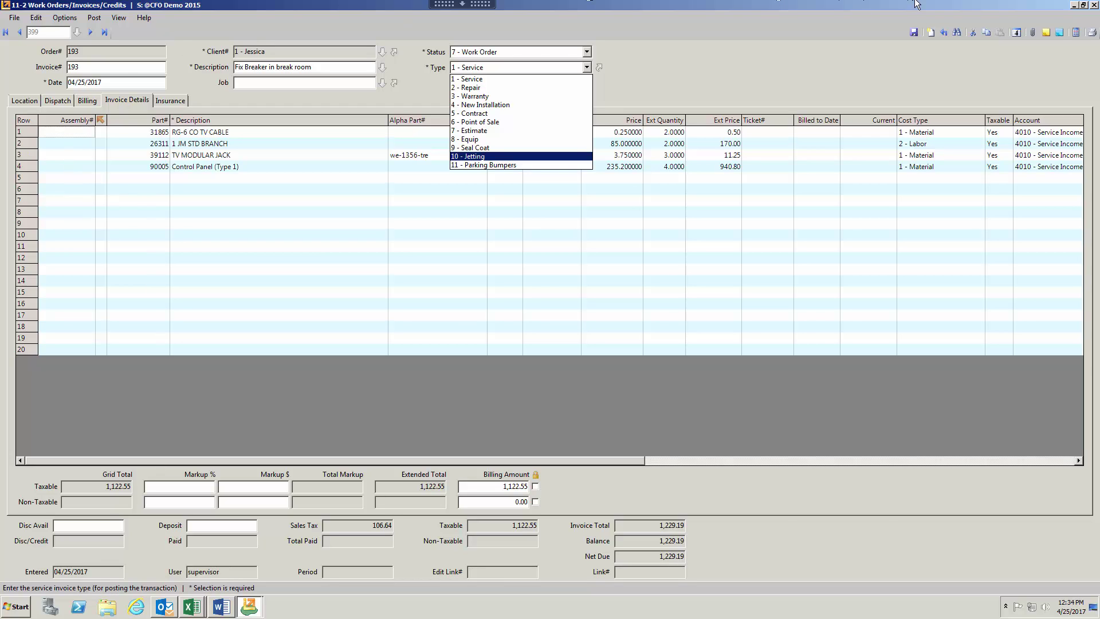
{"action": "key", "text": "Escape"}
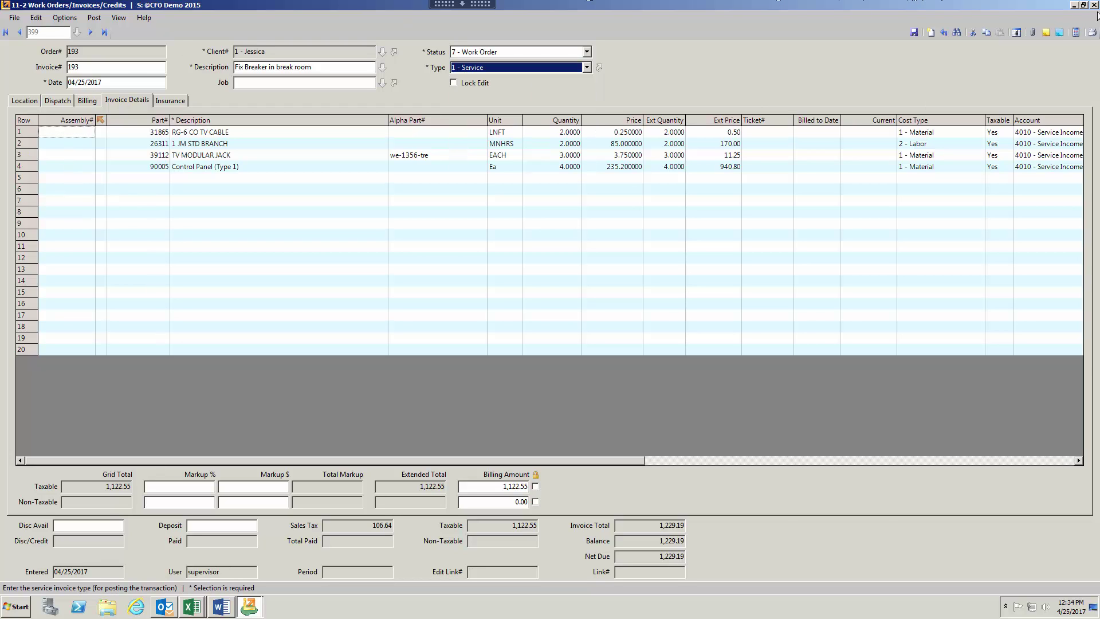
- Close the work order without saving and collapse the Service Receivables and Accounts Receivable groups
{"action": "left_click", "coordinate": [1094, 5]}
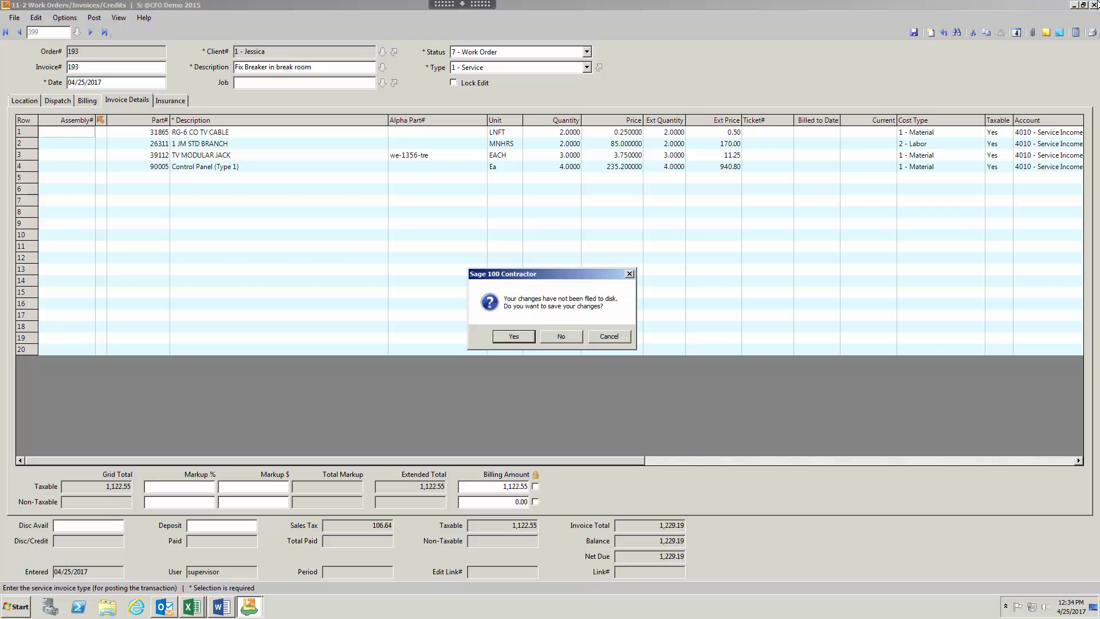
{"action": "left_click", "coordinate": [563, 336]}
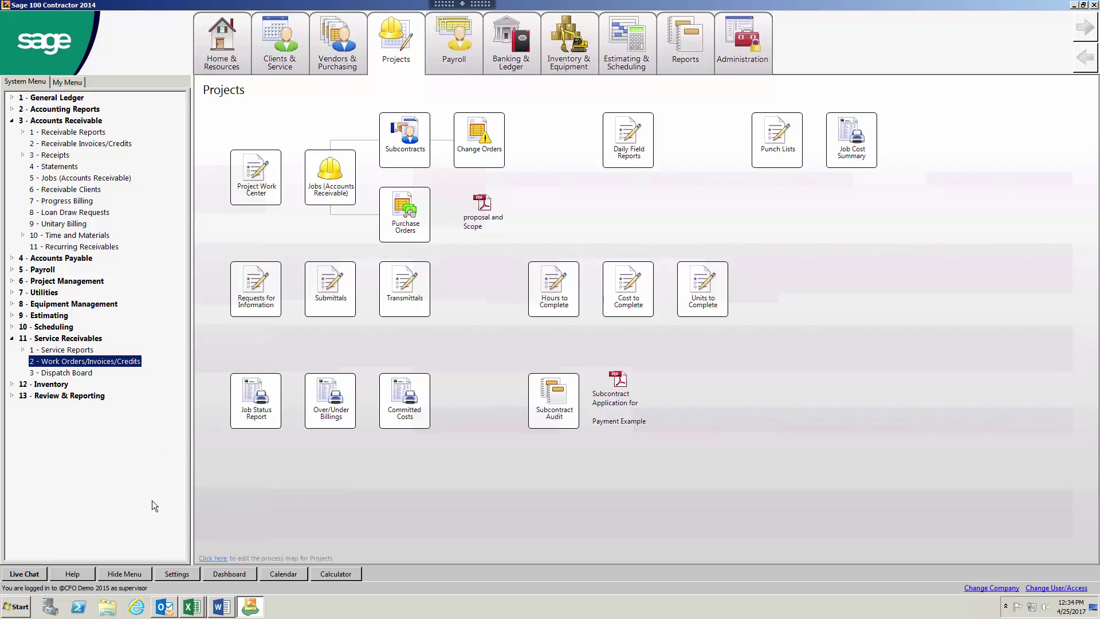
{"action": "left_click", "coordinate": [11, 341]}
{"action": "left_click", "coordinate": [12, 121]}
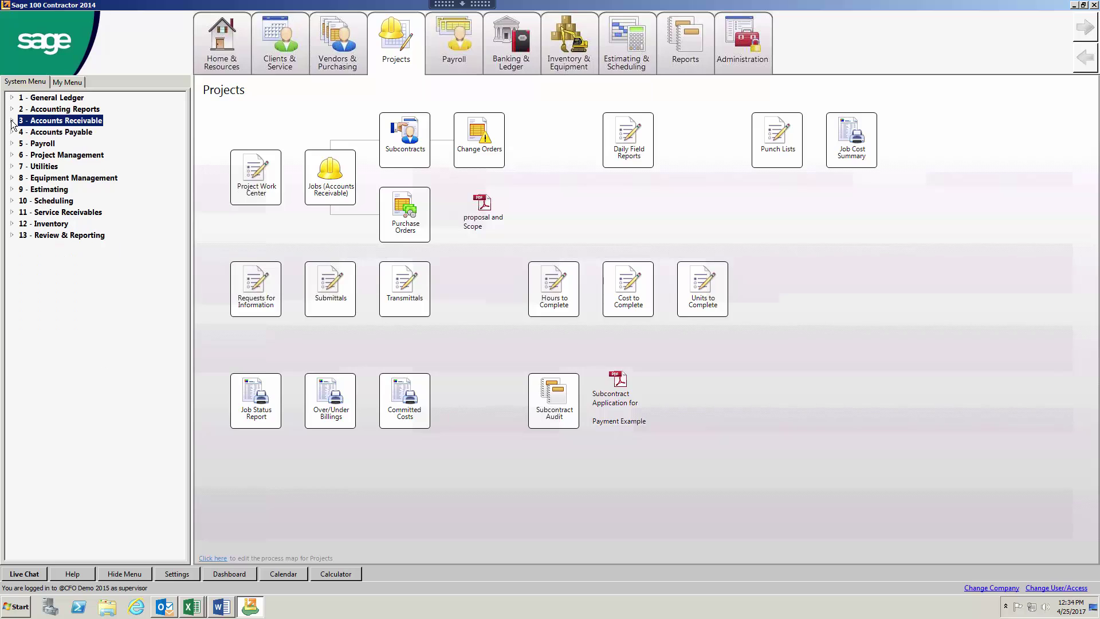